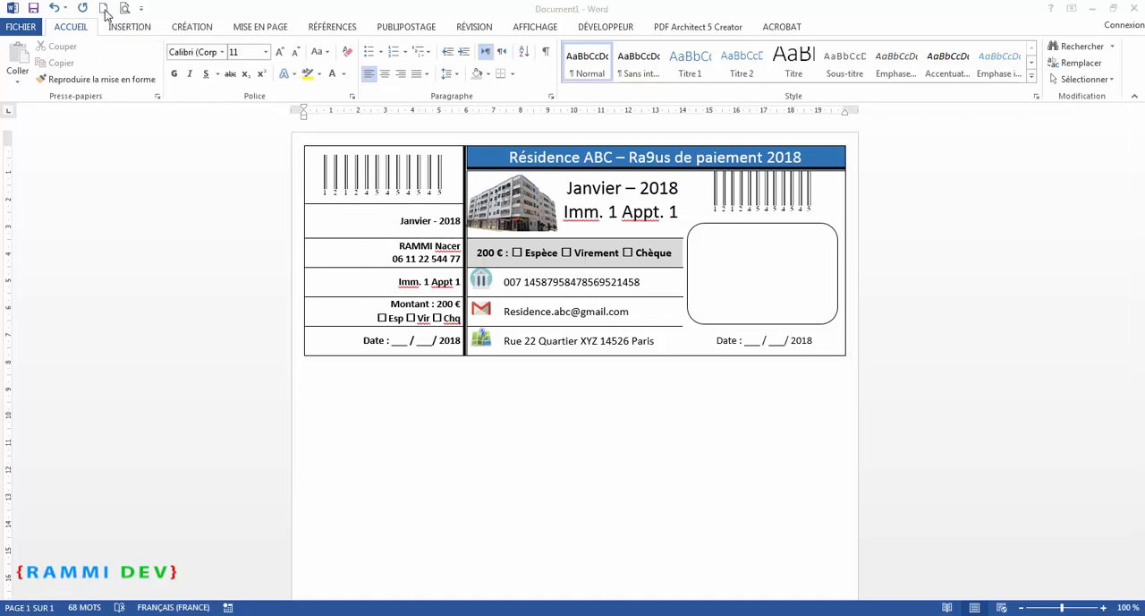
# Create a new blank document and start a Labels mail merge
pyautogui.click(105, 11)
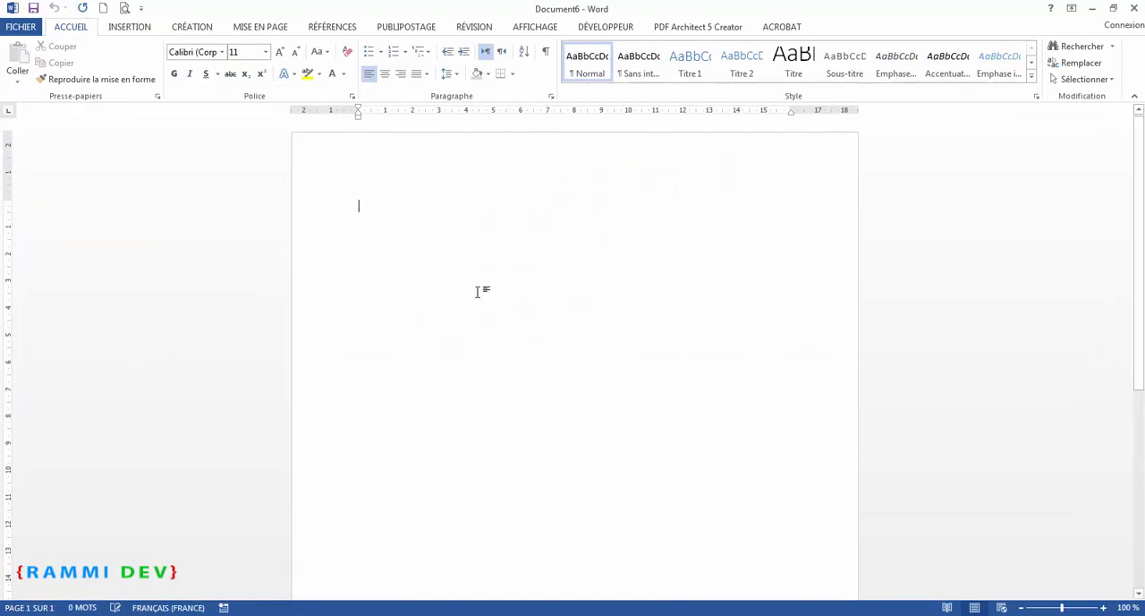
pyautogui.click(400, 30)
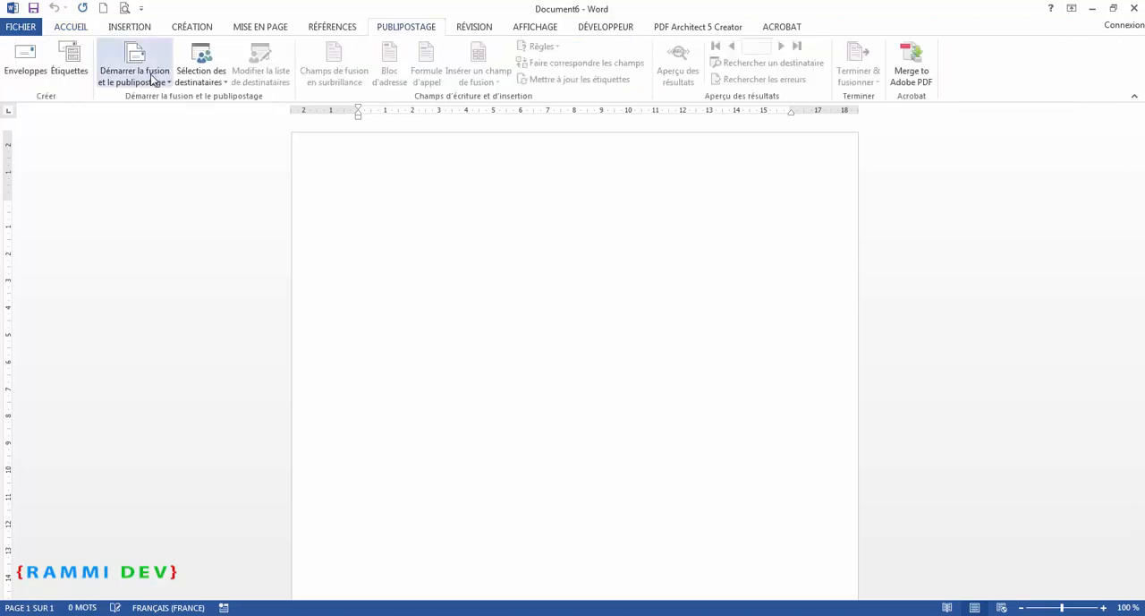
pyautogui.click(151, 79)
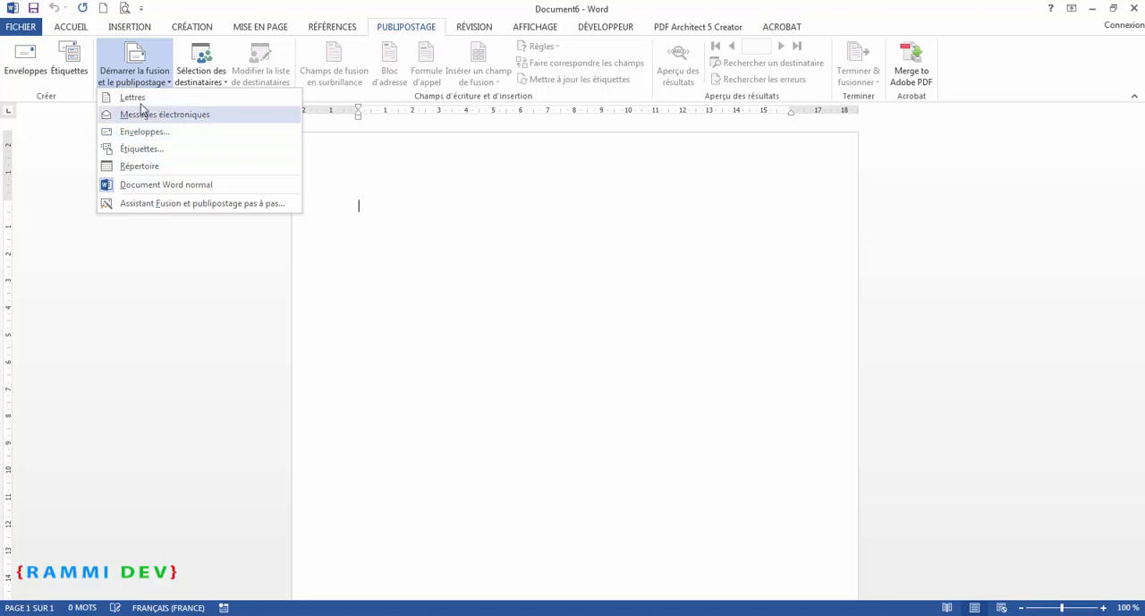
pyautogui.click(143, 149)
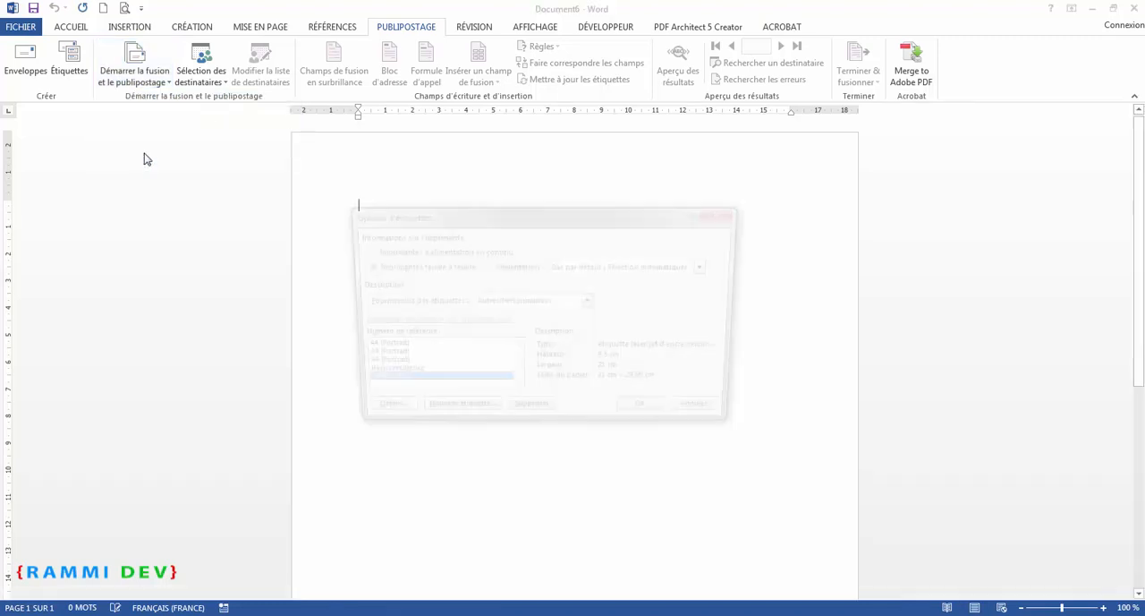
# Select the Microsoft label vendor and browse its label reference numbers
pyautogui.moveTo(527, 213); pyautogui.dragTo(567, 199)
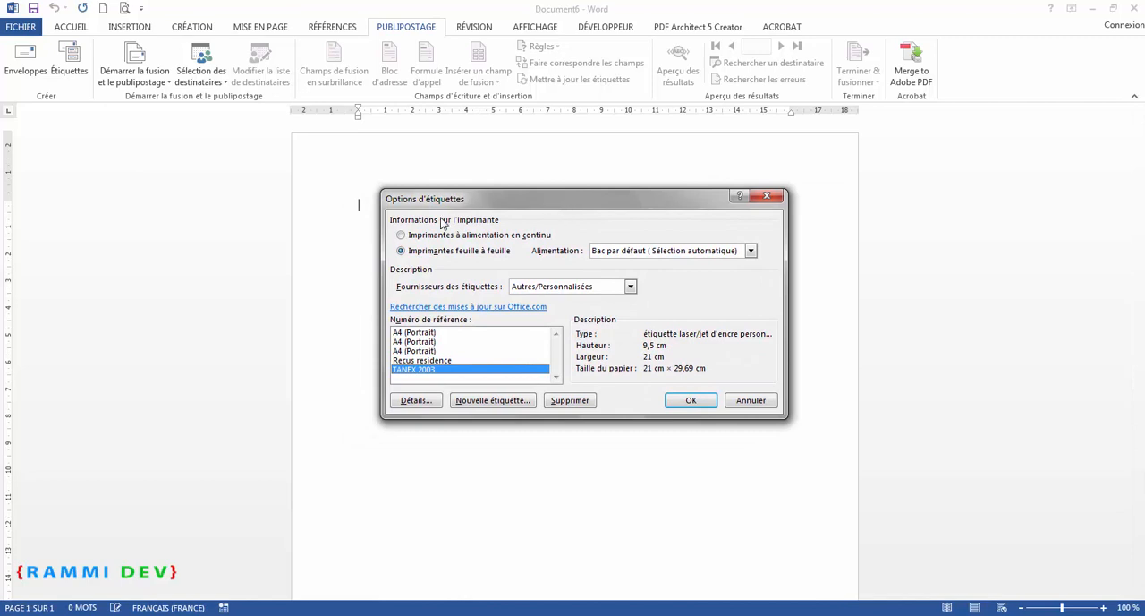
pyautogui.click(586, 291)
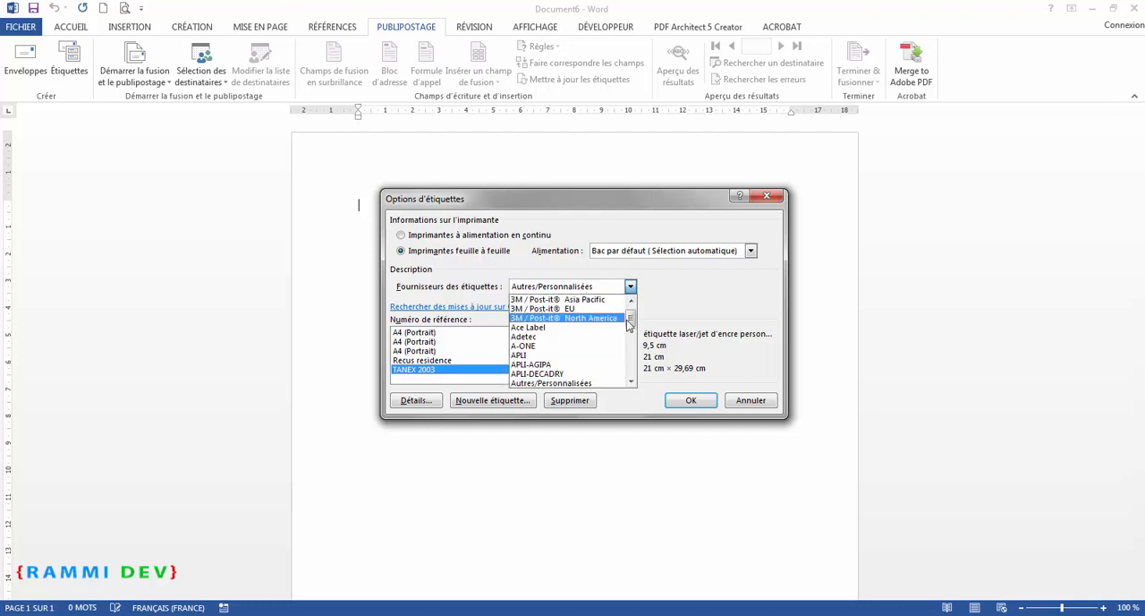
pyautogui.scroll(1, 551, 304)
pyautogui.click(546, 300)
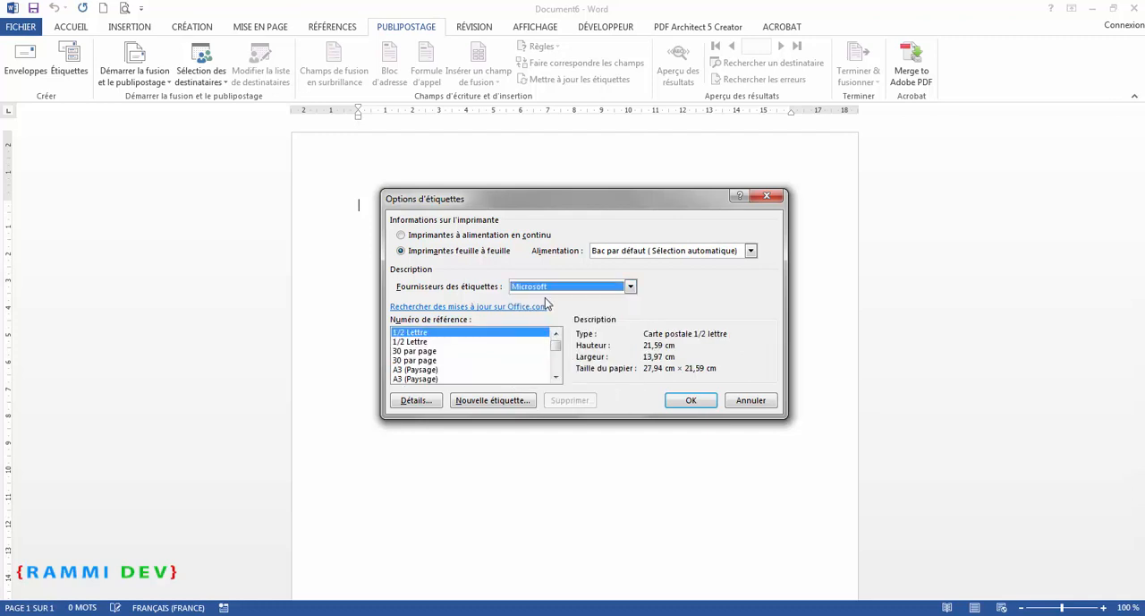
pyautogui.click(423, 344)
pyautogui.click(420, 361)
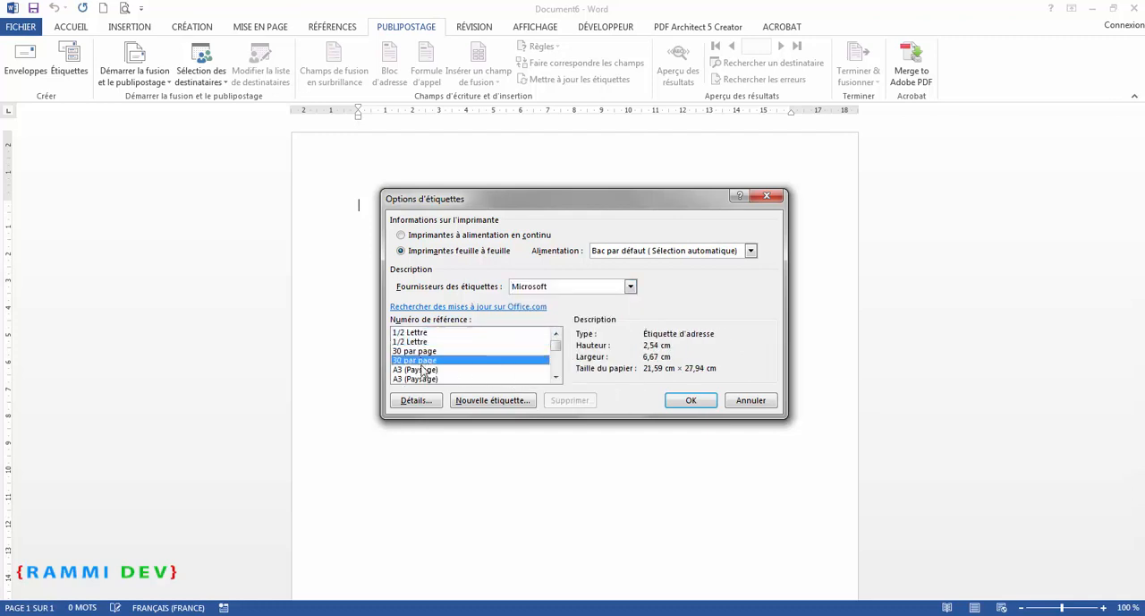
pyautogui.scroll(-3, 420, 360)
pyautogui.click(423, 360)
pyautogui.scroll(-3, 438, 374)
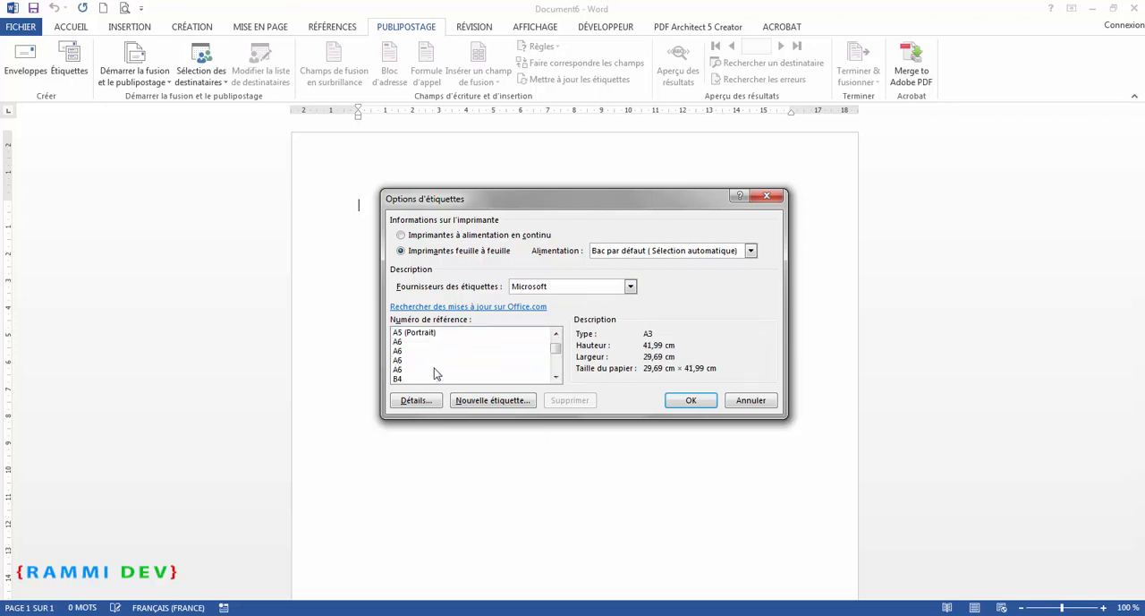
pyautogui.scroll(-4, 417, 349)
pyautogui.click(404, 351)
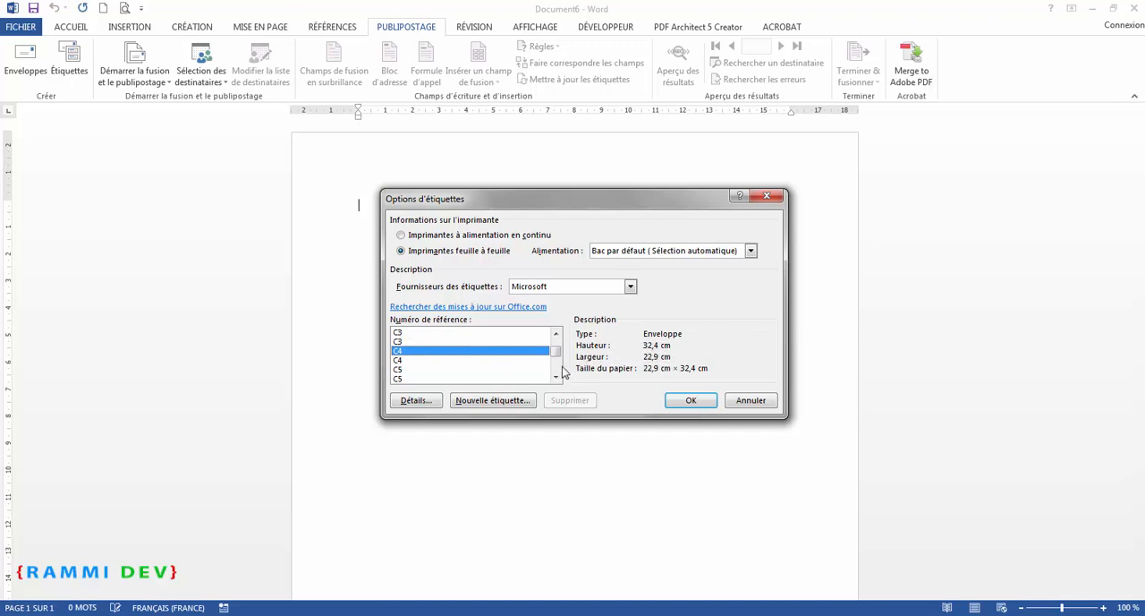
pyautogui.moveTo(559, 356); pyautogui.dragTo(560, 365)
pyautogui.click(445, 351)
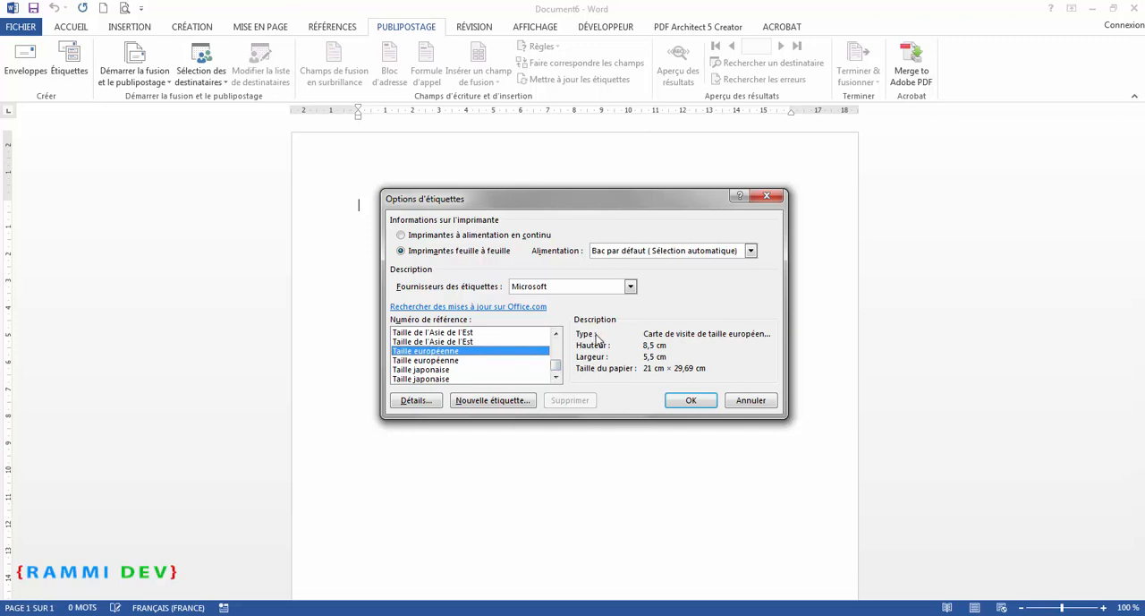
# Select the TANEX label vendor with the TANEX 2000 reference
pyautogui.click(631, 285)
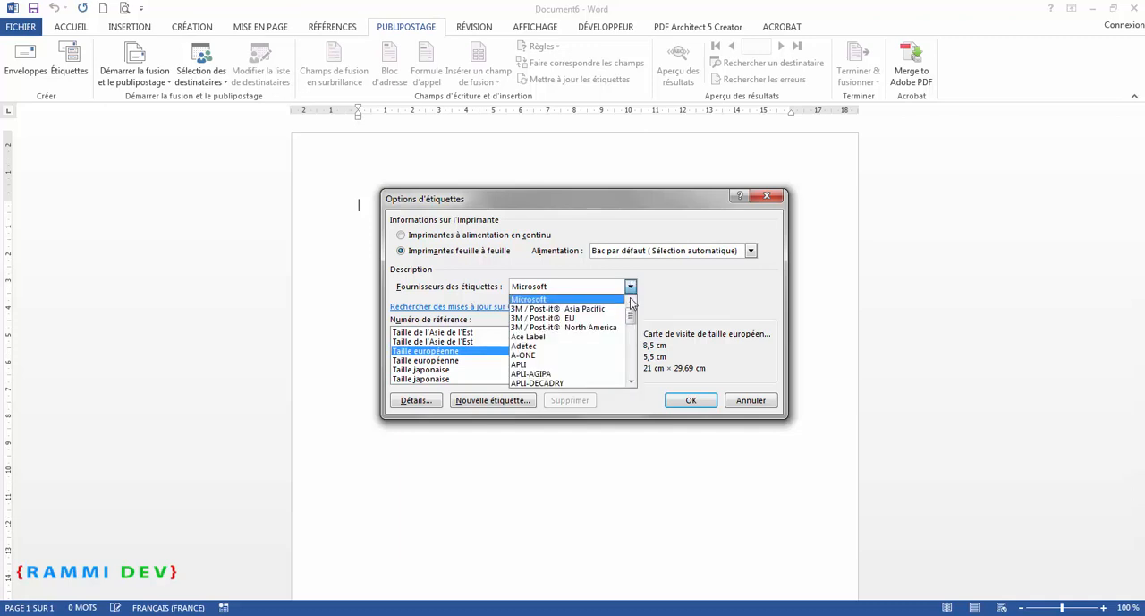
pyautogui.moveTo(632, 312); pyautogui.dragTo(632, 372)
pyautogui.click(537, 356)
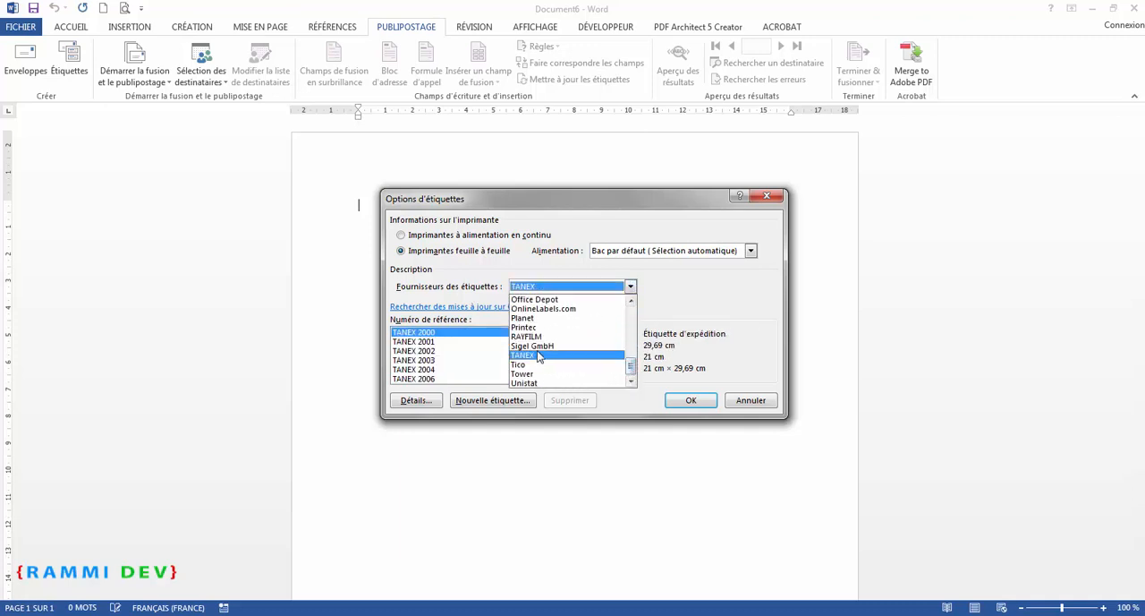
pyautogui.click(631, 287)
pyautogui.click(631, 287)
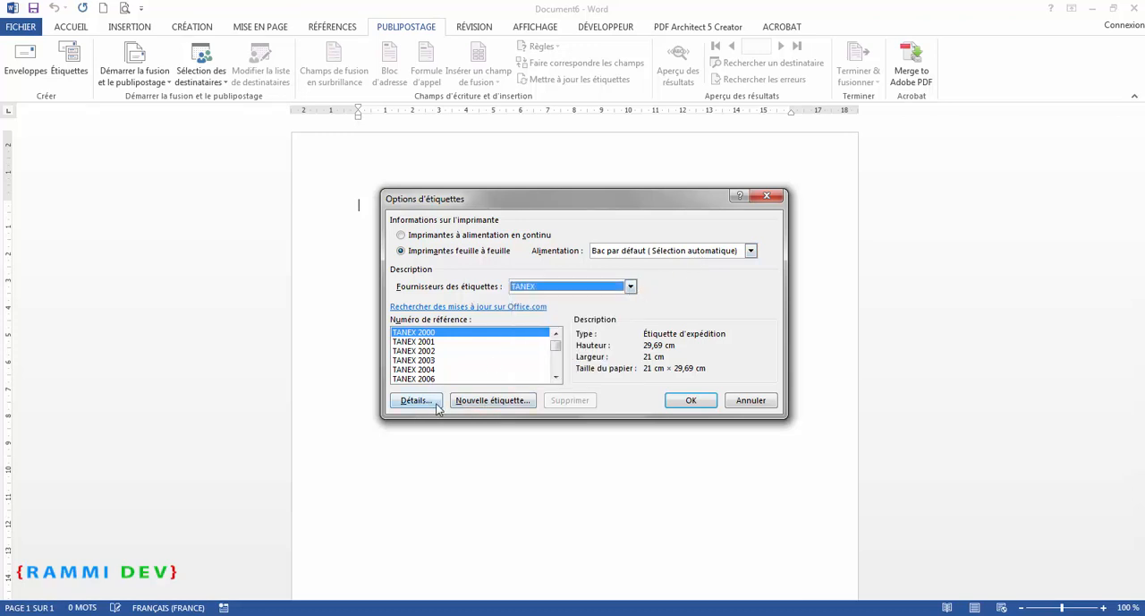
# Open the label details and set the number of labels vertically to 3
pyautogui.click(484, 404)
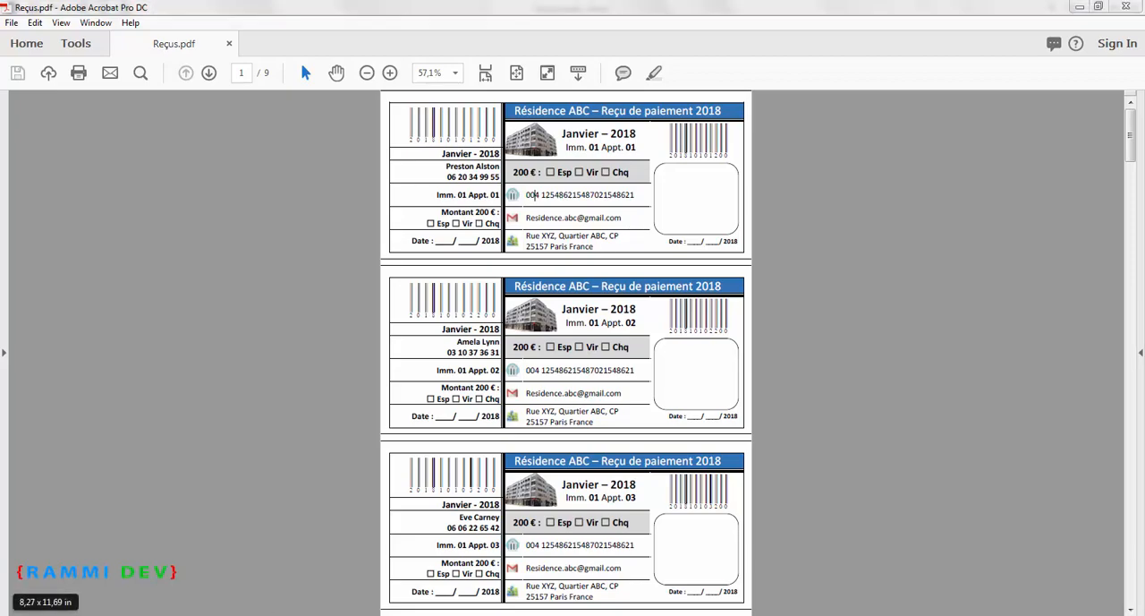
pyautogui.click(403, 555)
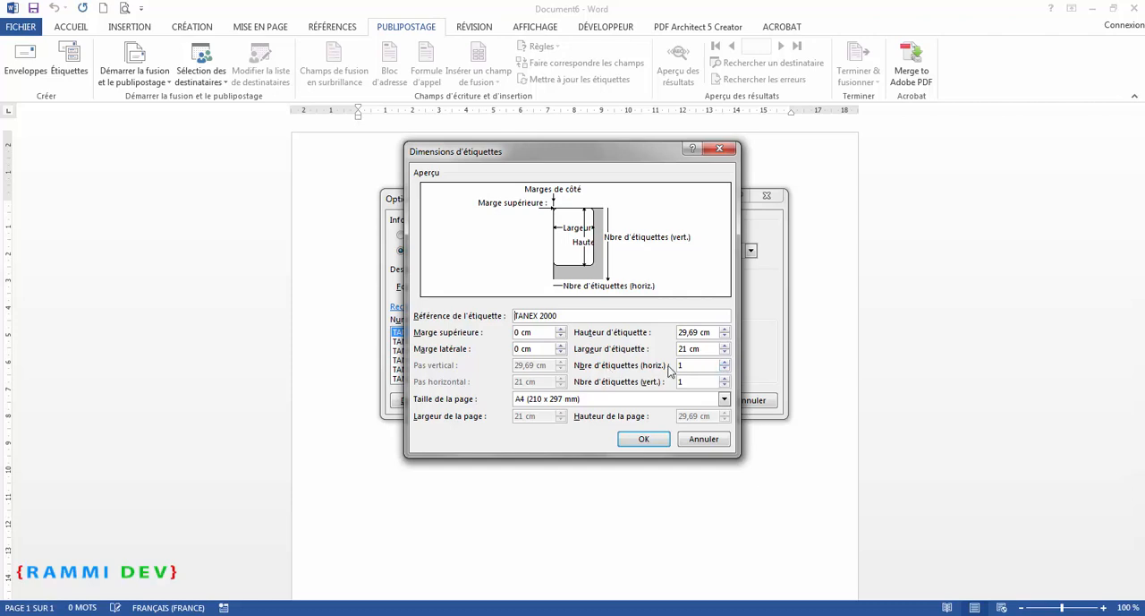
pyautogui.click(725, 379)
pyautogui.click(725, 379)
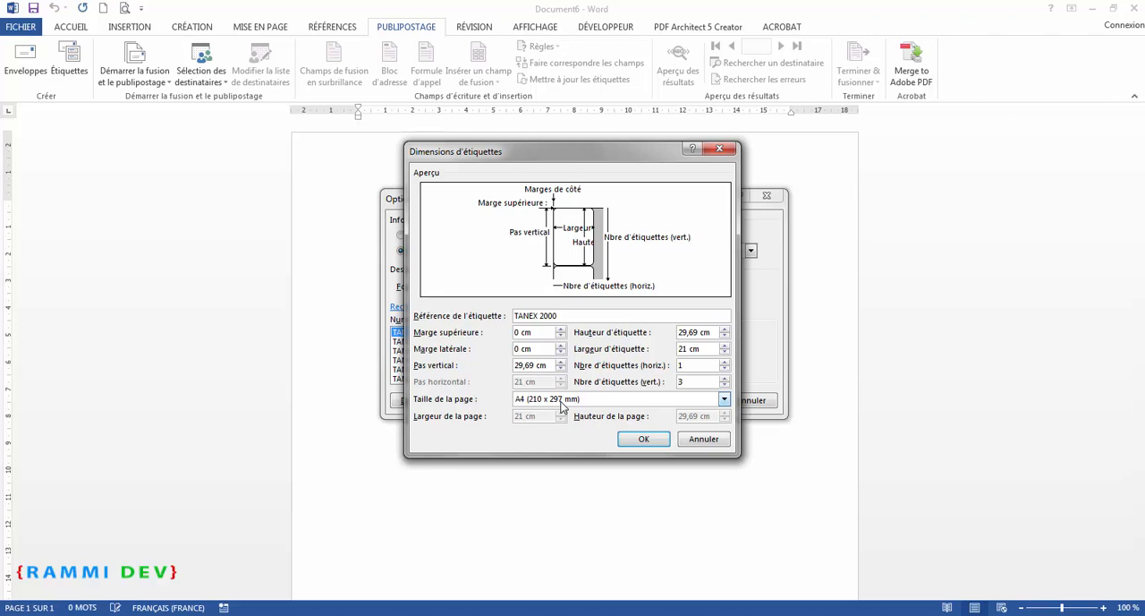
# Calculate the label height for three labels per page in the Calculator, then close it
pyautogui.press('XF86Calculator')
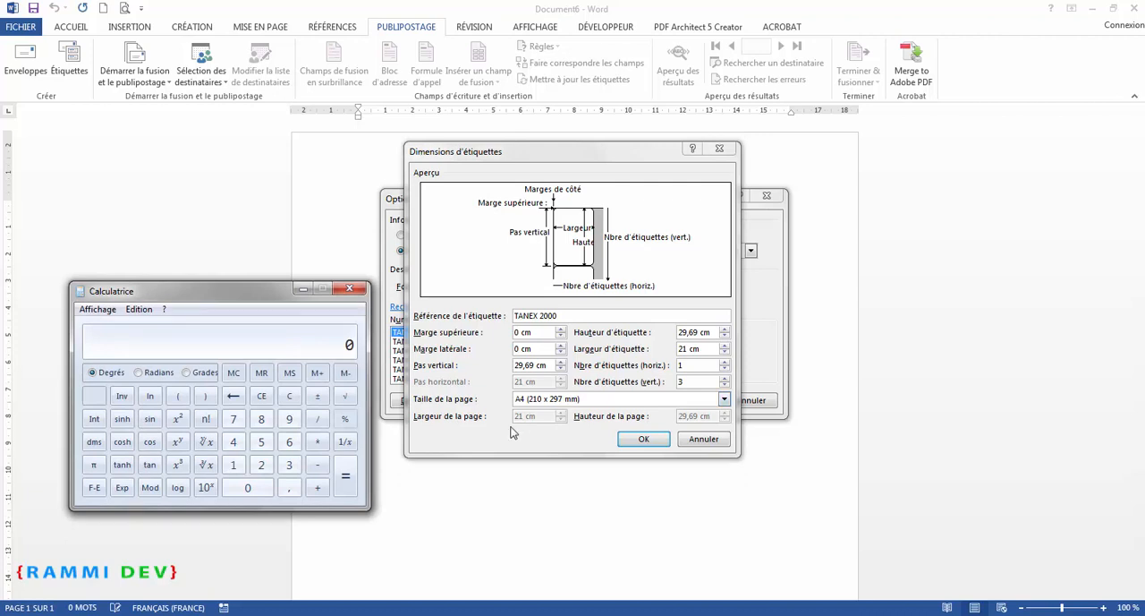
pyautogui.write('97')
pyautogui.press('BackSpace')
pyautogui.write('97')
pyautogui.write('3')
pyautogui.press('Return')
pyautogui.click(347, 291)
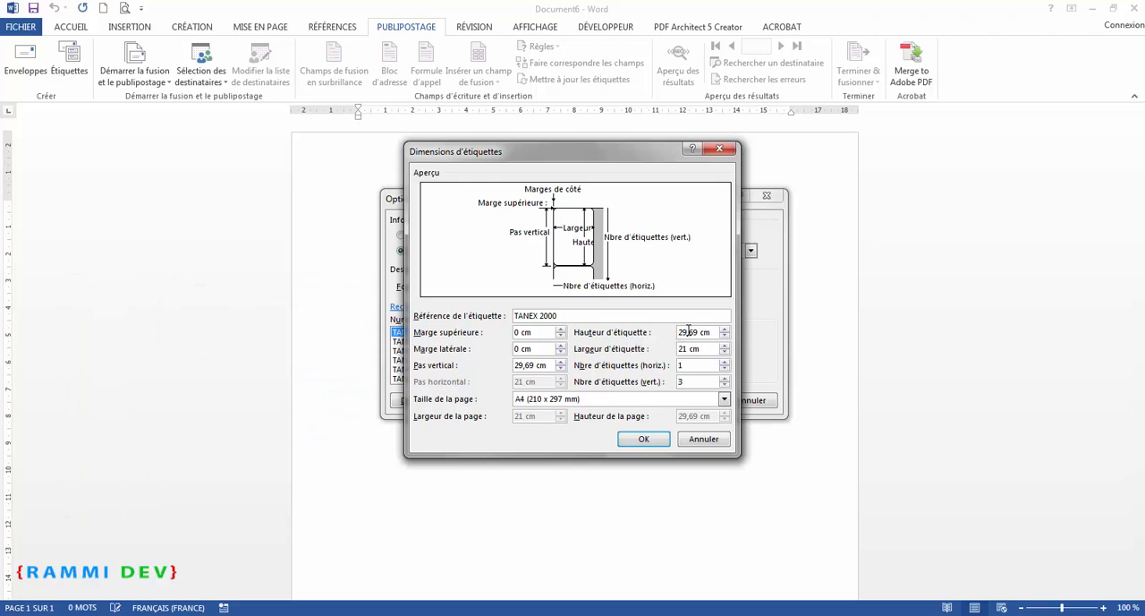
# Set the label height to 9,9 cm
pyautogui.moveTo(671, 332); pyautogui.dragTo(680, 332)
pyautogui.write('9')
pyautogui.write('9')
pyautogui.press('BackSpace')
pyautogui.press('BackSpace')
pyautogui.write(',9')
# Set the vertical pitch to 9,9 cm and confirm both label dialogs
pyautogui.click(528, 366)
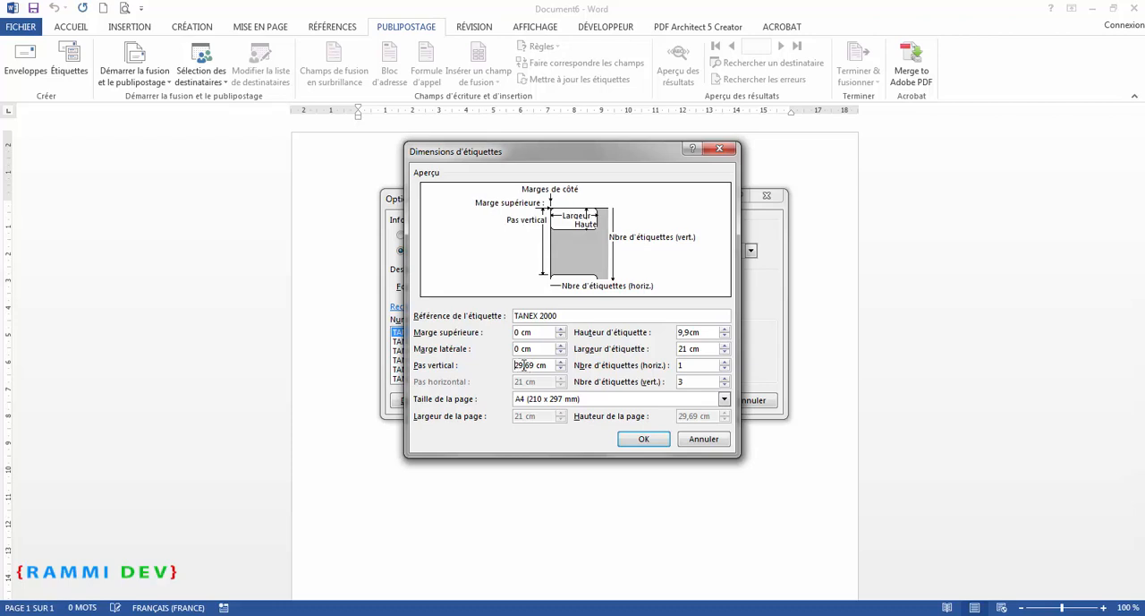
pyautogui.write('9,9')
pyautogui.click(643, 439)
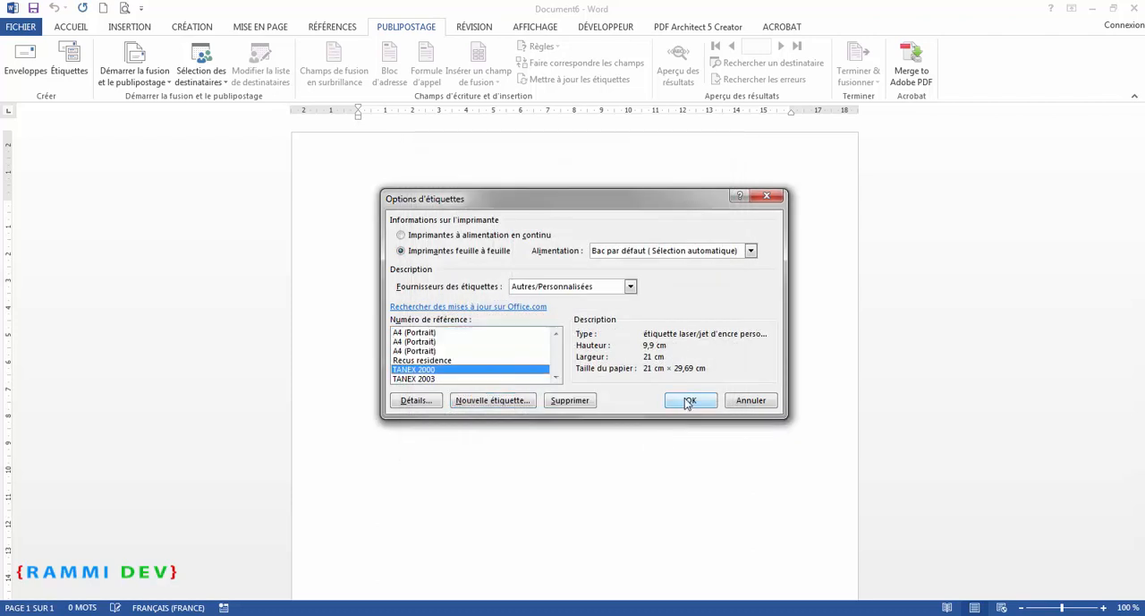
pyautogui.click(689, 401)
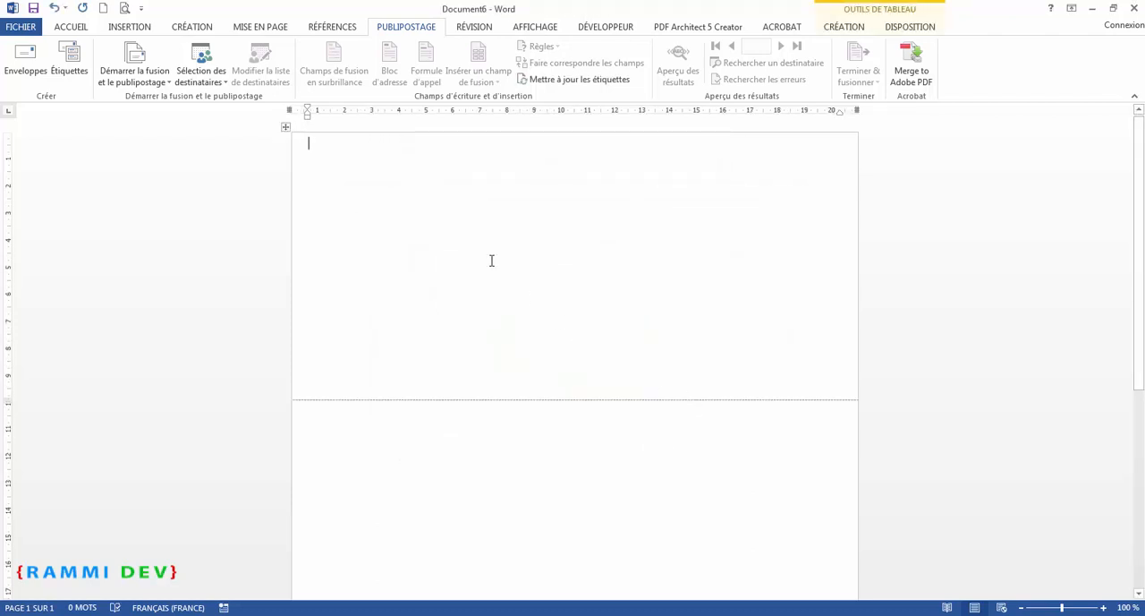
# Update all labels on the page with the next-record field
pyautogui.scroll(-3, 492, 261)
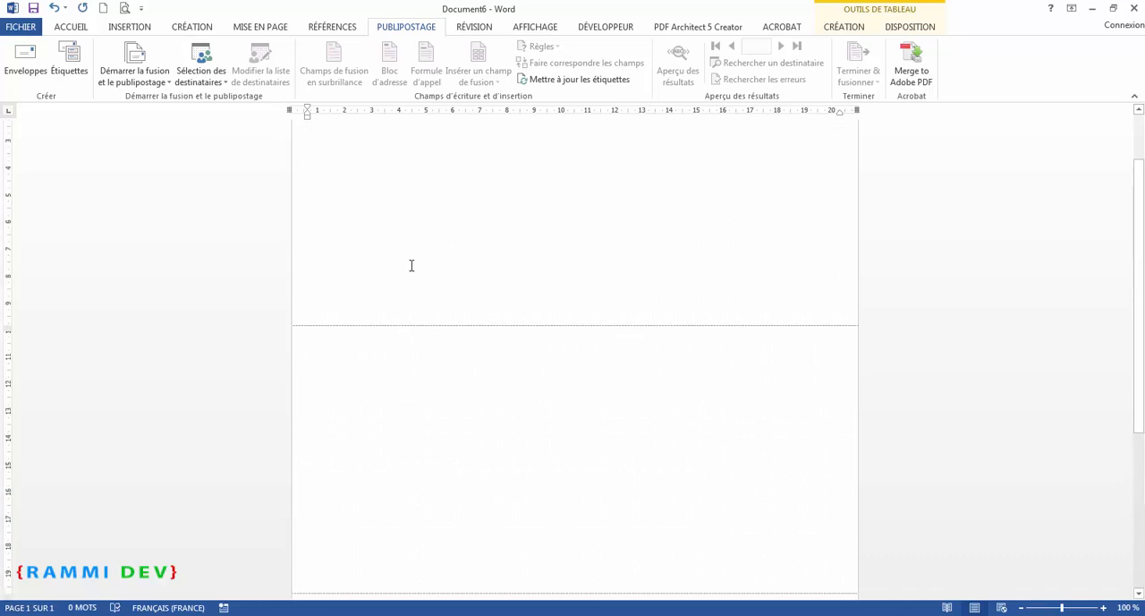
pyautogui.scroll(3, 452, 264)
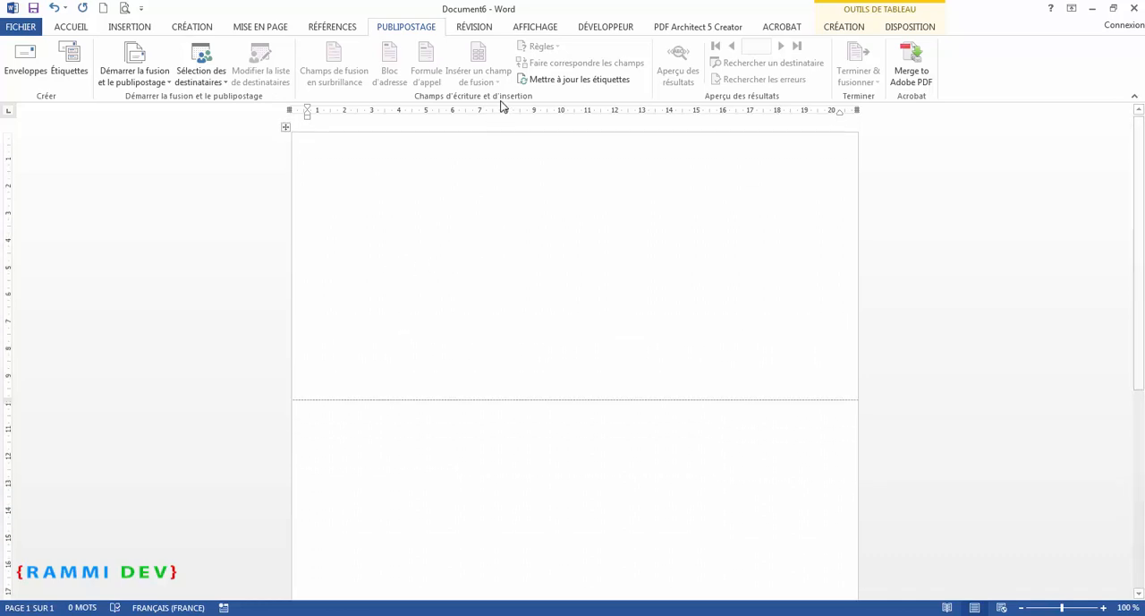
pyautogui.click(571, 79)
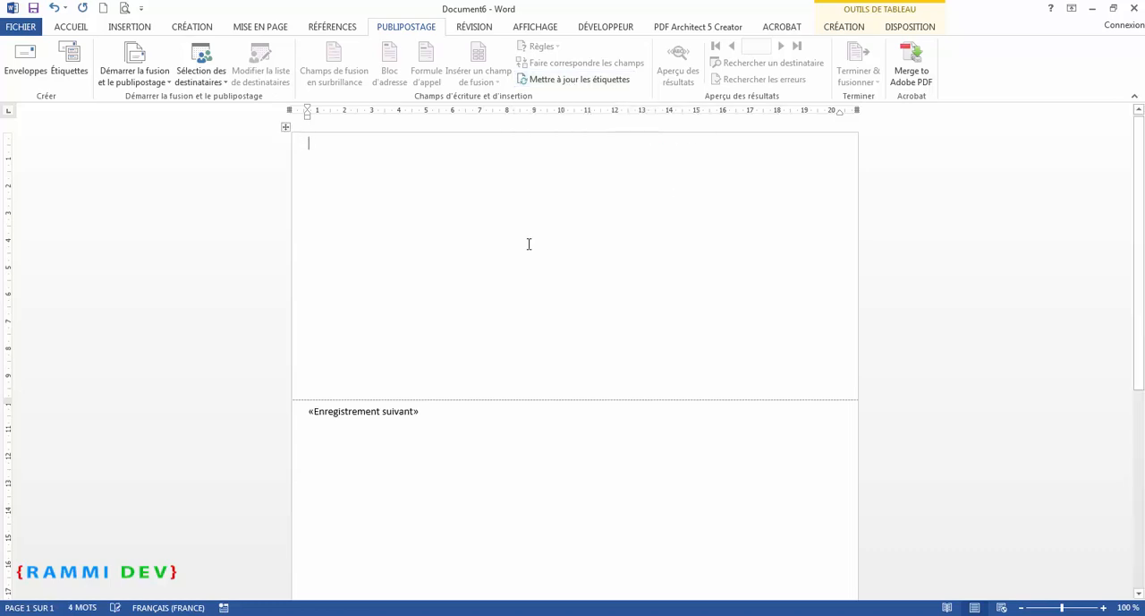
pyautogui.scroll(-5, 529, 242)
pyautogui.scroll(5, 432, 230)
pyautogui.scroll(-3, 464, 400)
pyautogui.scroll(2, 447, 420)
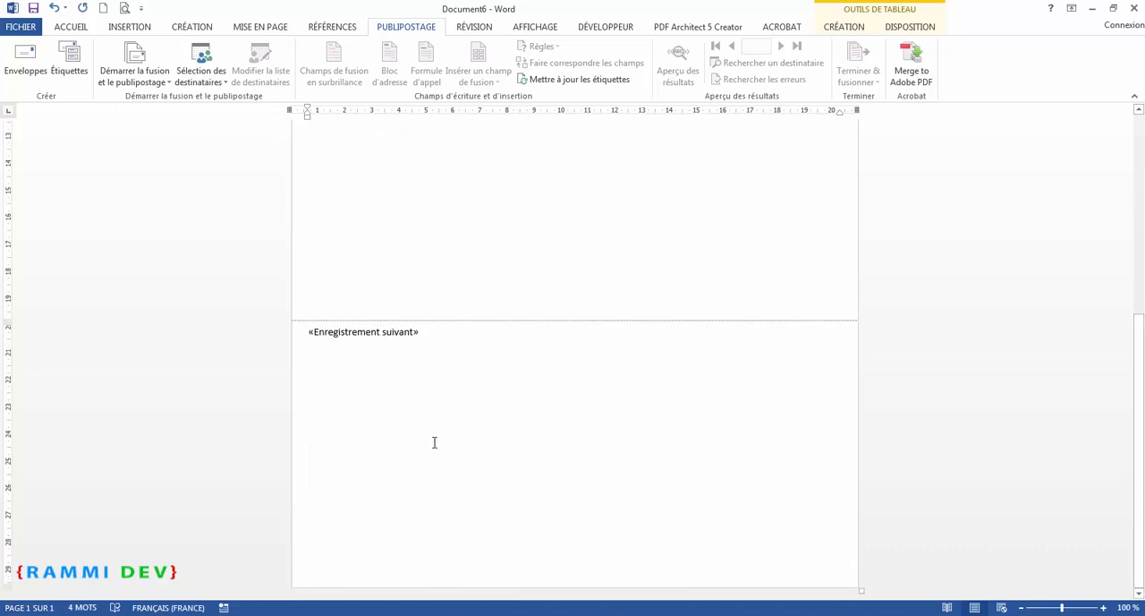
pyautogui.scroll(-2, 435, 444)
pyautogui.scroll(4, 435, 445)
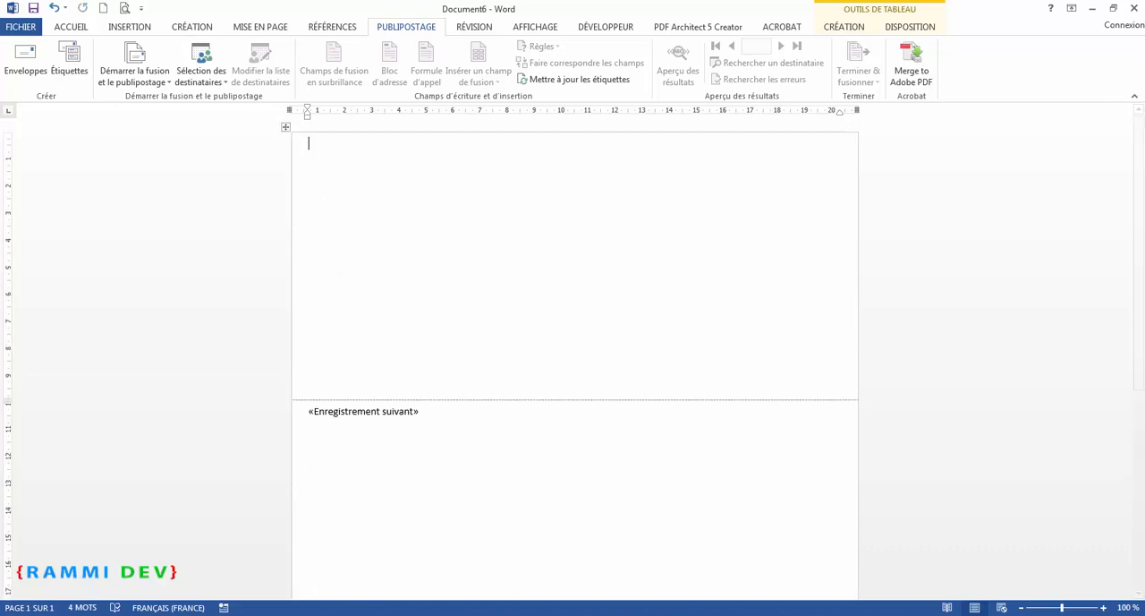
# Switch to Document1 and paste the receipt table into the first label of Document6
pyautogui.moveTo(248, 614)
pyautogui.click(132, 547)
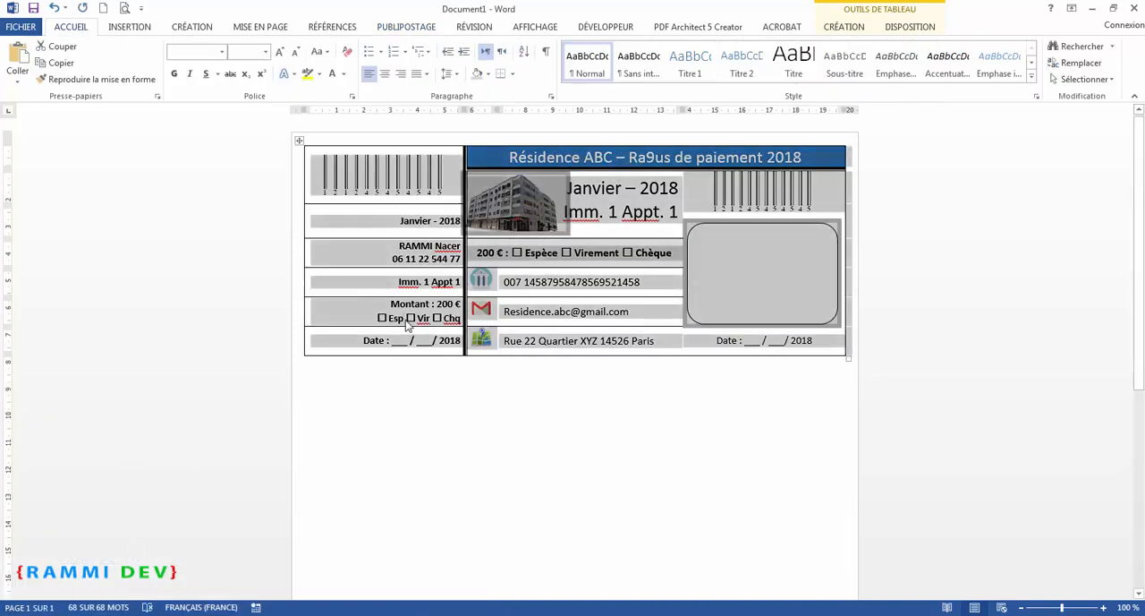
pyautogui.moveTo(248, 614)
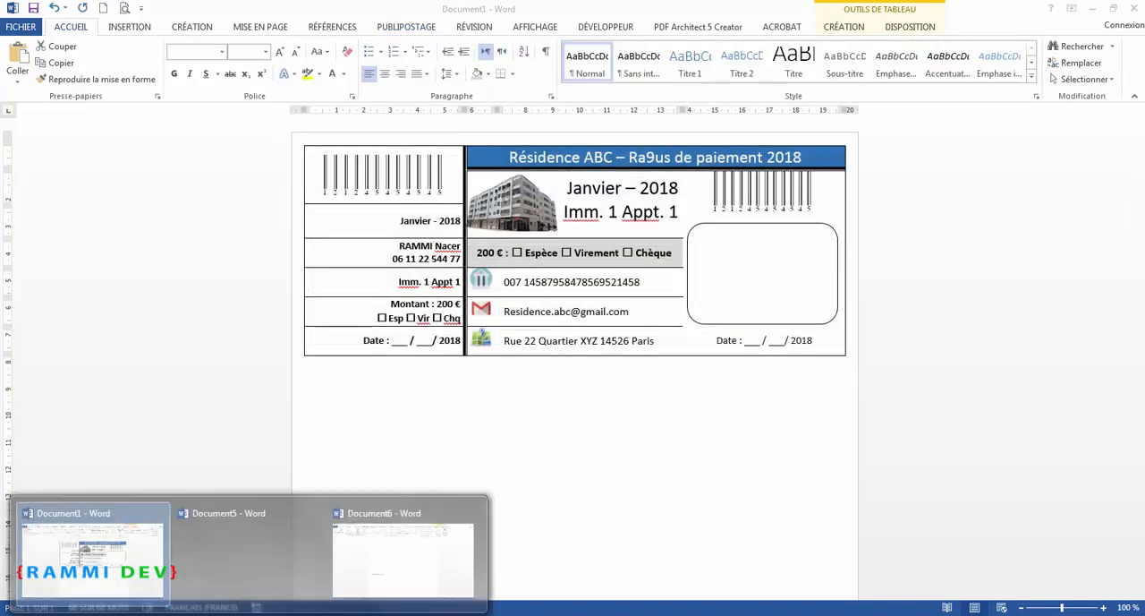
pyautogui.click(384, 557)
pyautogui.click(315, 169)
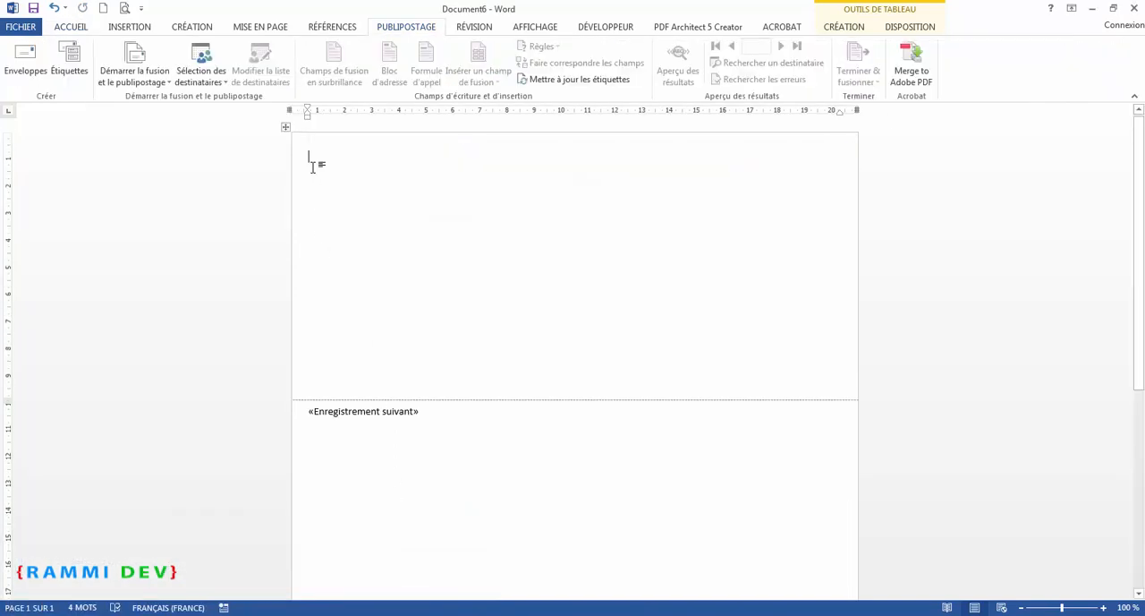
pyautogui.hotkey('ctrl', 'v')
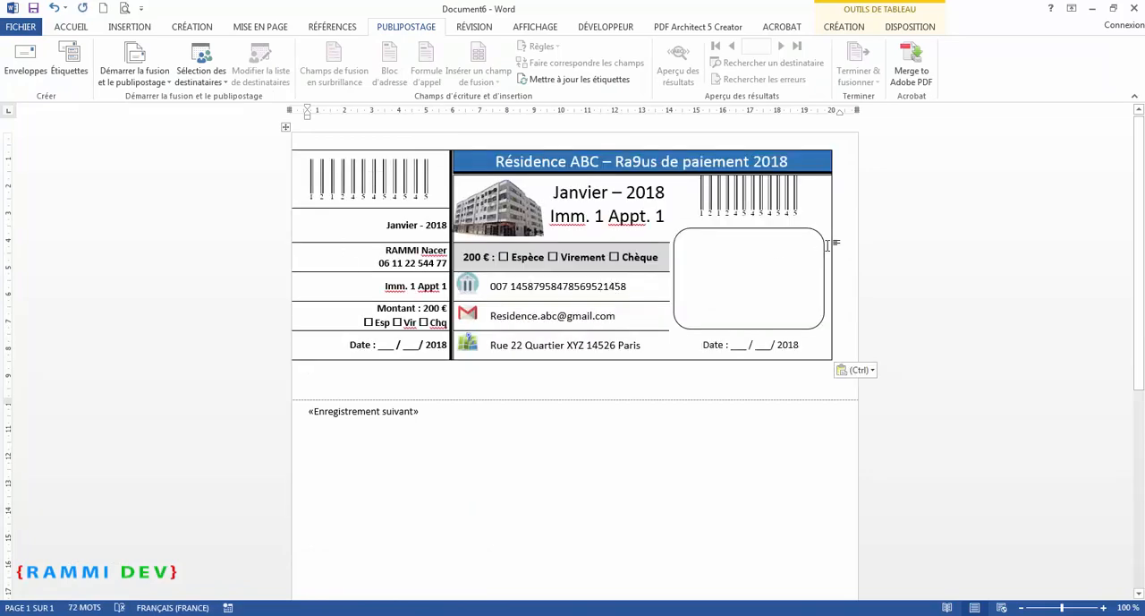
# Apply AutoFit to the pasted table and pull its left and right edges in to fit the label
pyautogui.click(914, 28)
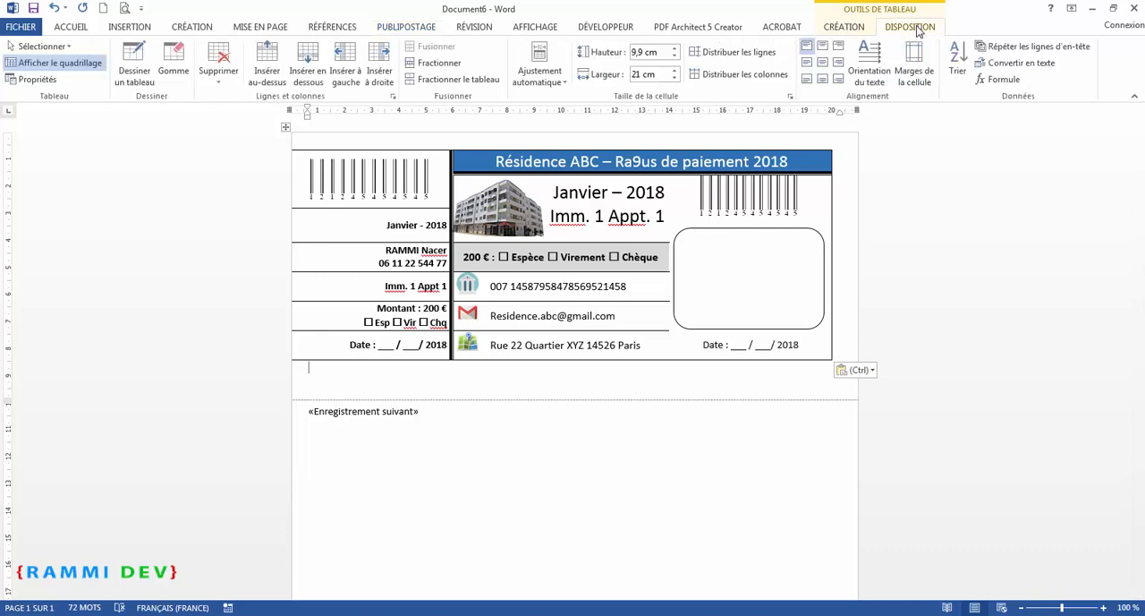
pyautogui.click(556, 81)
pyautogui.click(567, 115)
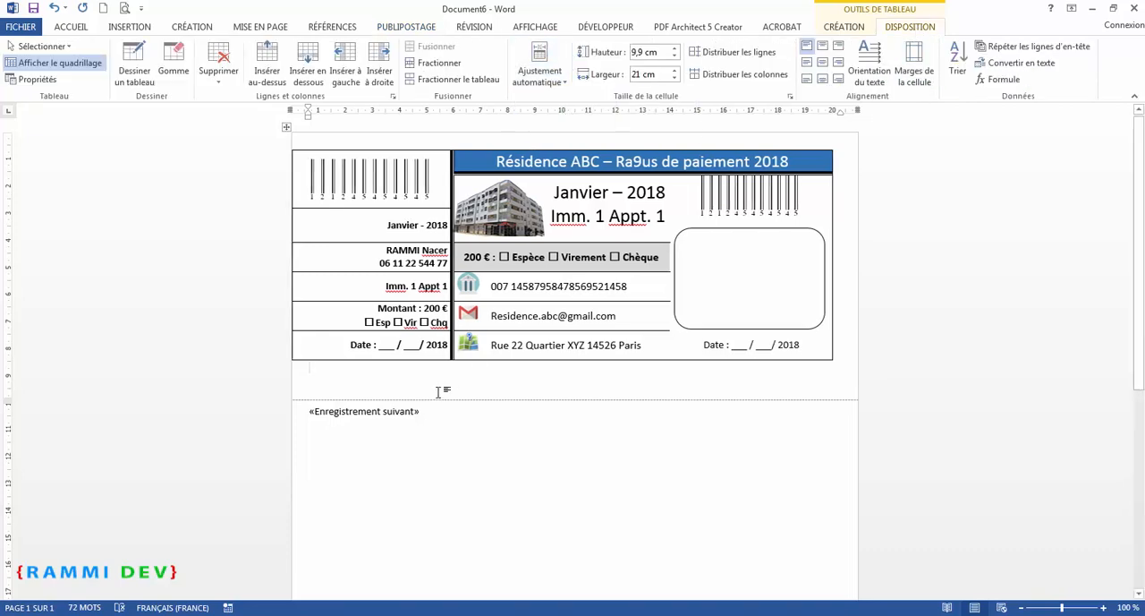
pyautogui.moveTo(292, 348); pyautogui.dragTo(312, 348)
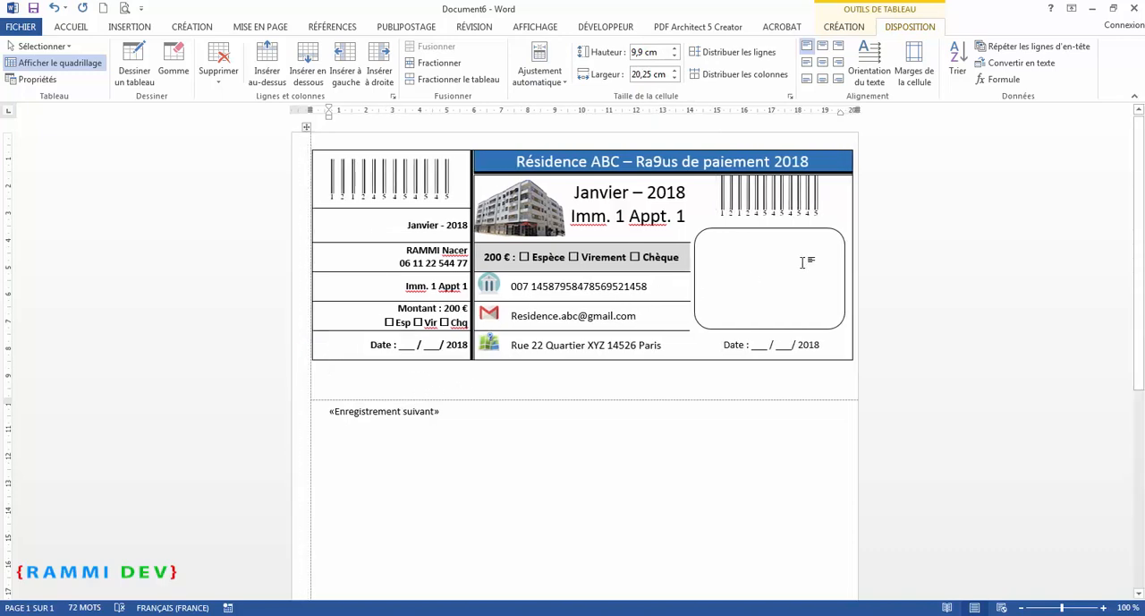
pyautogui.moveTo(853, 225); pyautogui.dragTo(846, 225)
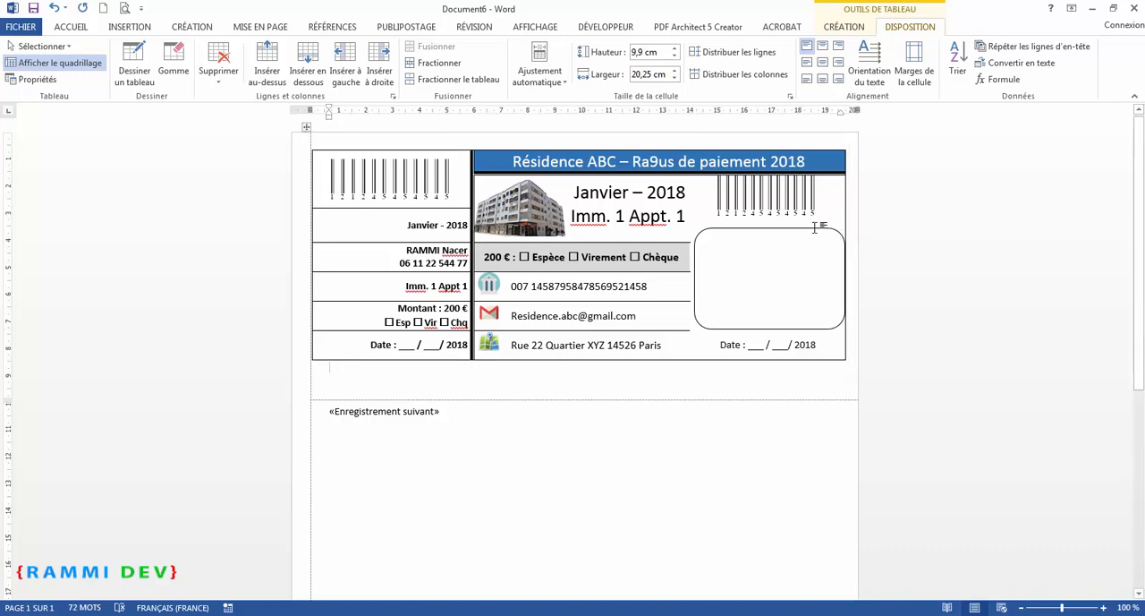
# Narrow the rounded rectangle in the receipt slightly by pulling its right edge inward
pyautogui.click(816, 229)
pyautogui.moveTo(842, 279); pyautogui.dragTo(835, 278)
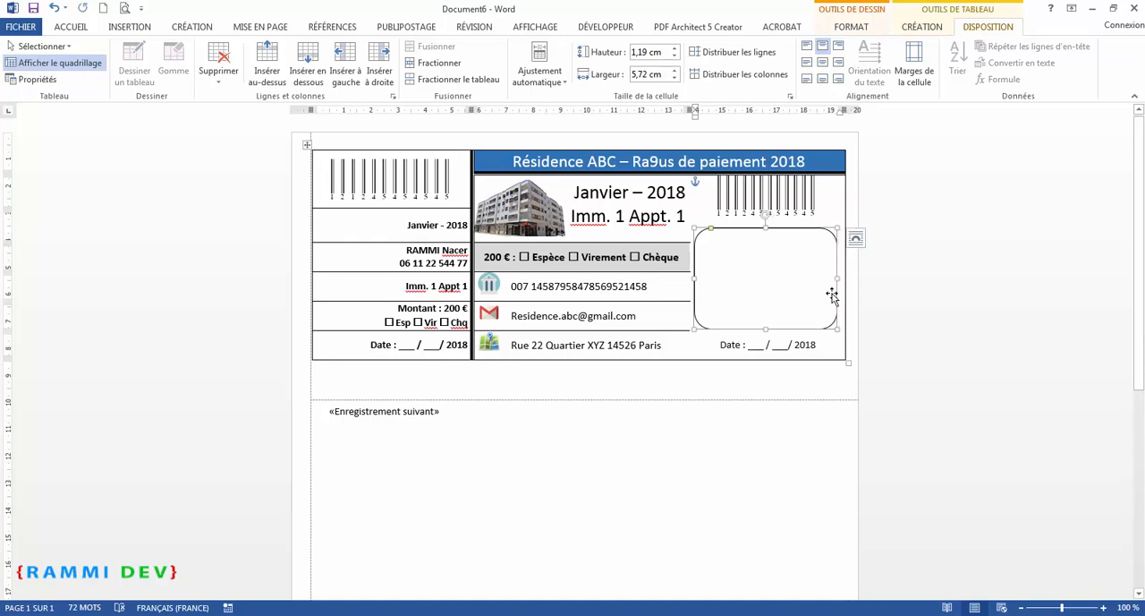
pyautogui.click(554, 386)
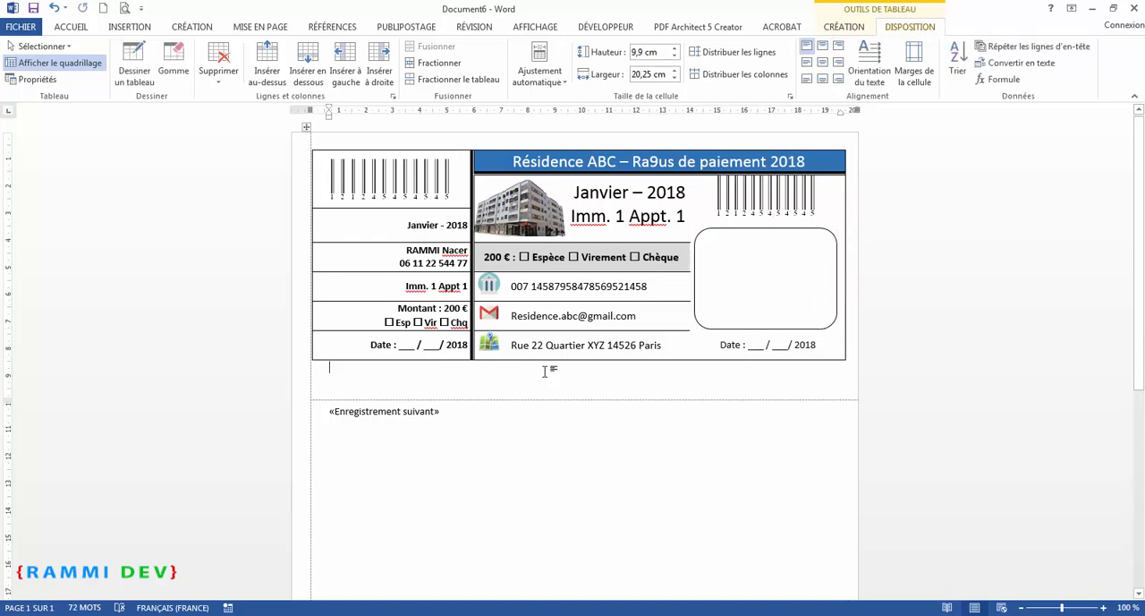
# Update all labels so the receipt table is copied into every label on the page
pyautogui.click(400, 26)
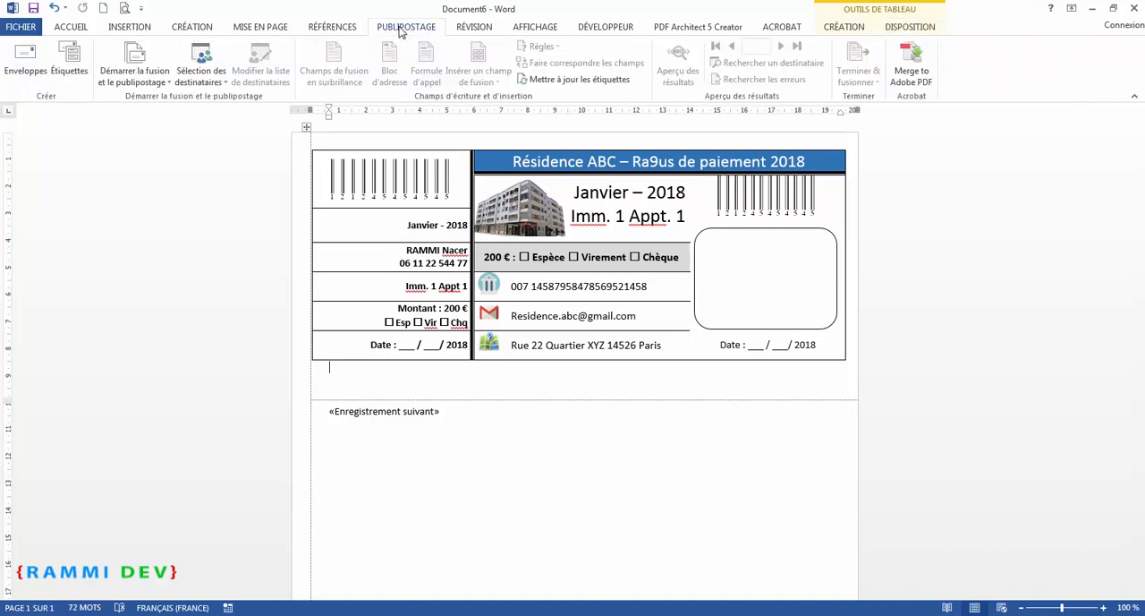
pyautogui.click(559, 80)
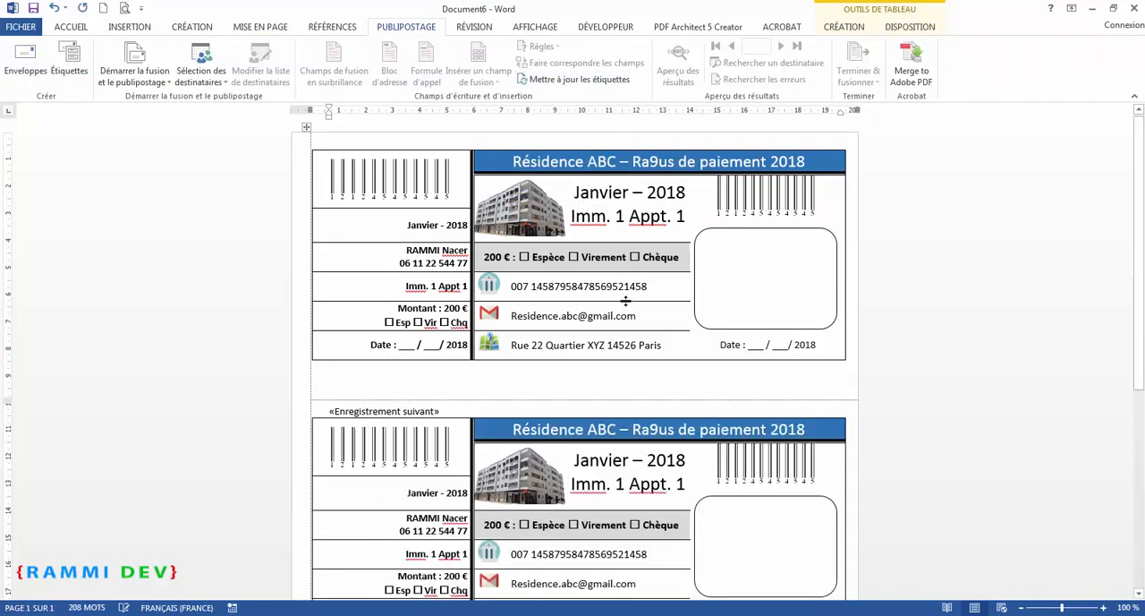
pyautogui.scroll(-3, 626, 302)
pyautogui.scroll(-3, 627, 300)
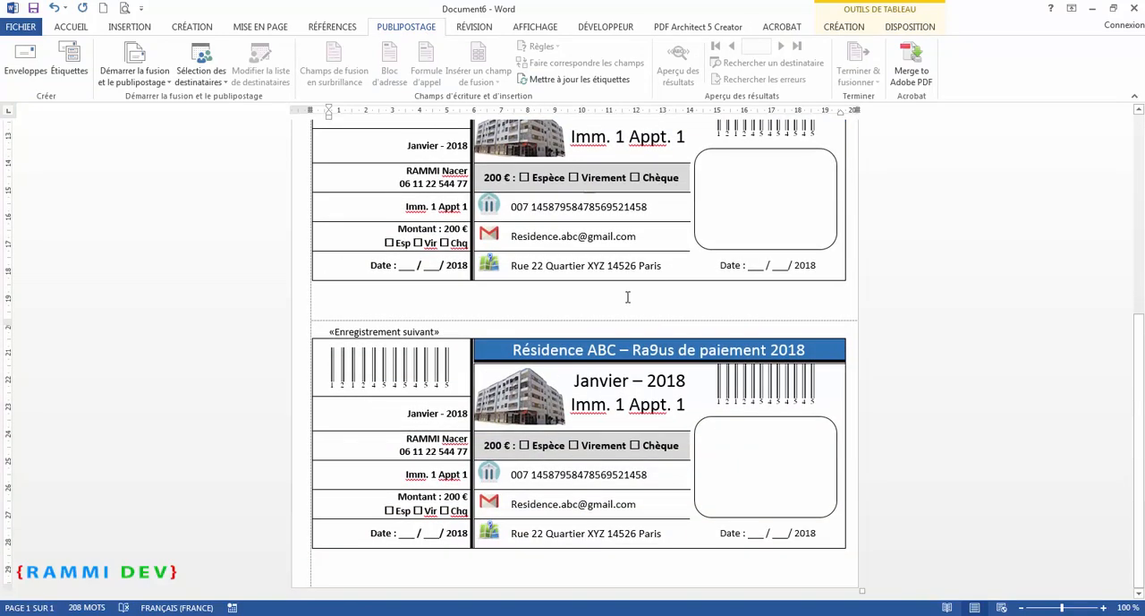
pyautogui.scroll(6, 627, 298)
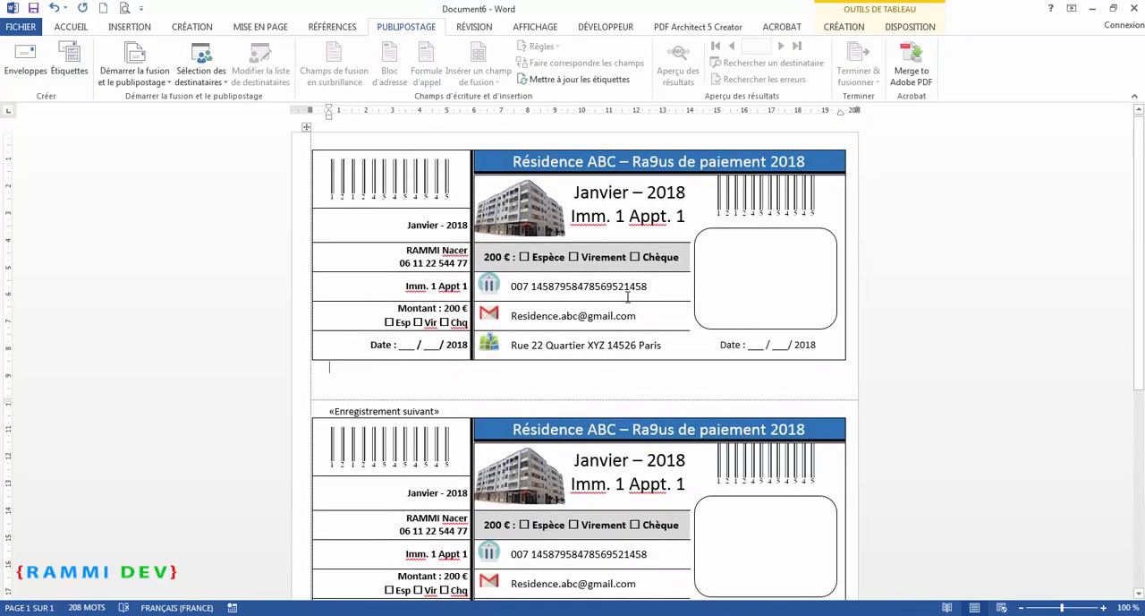
pyautogui.scroll(-5, 626, 300)
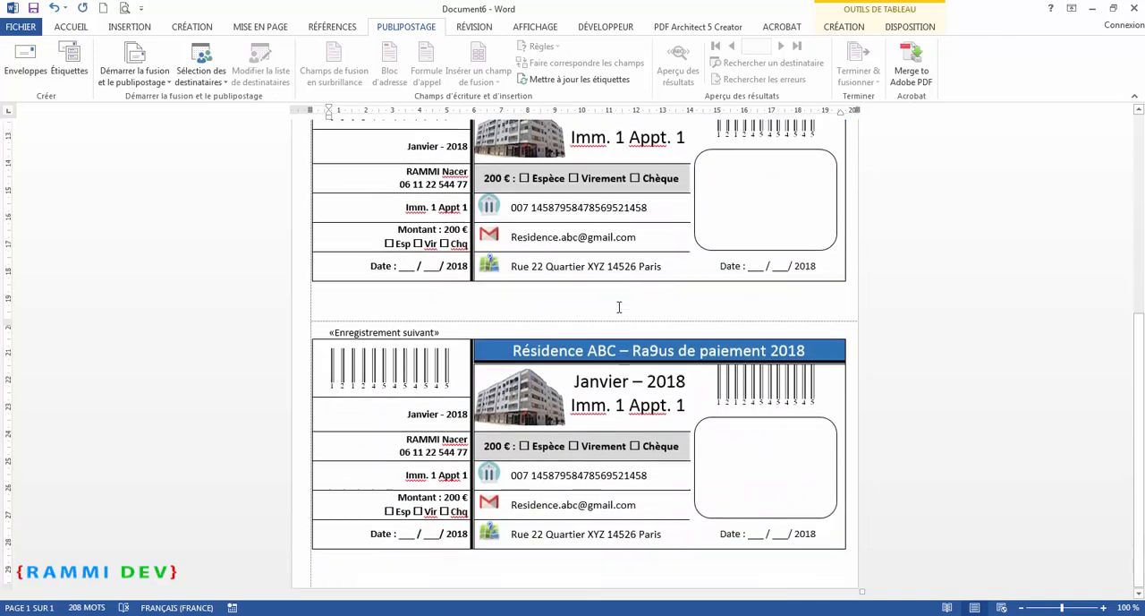
pyautogui.scroll(5, 619, 307)
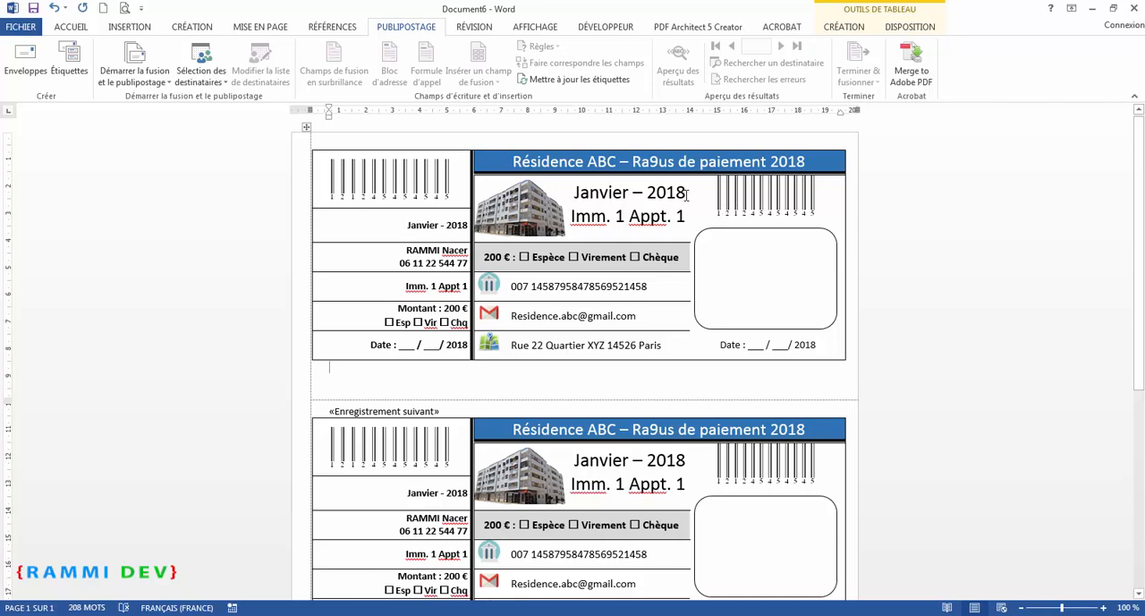
# Attach the existing recipient list liste-residents-2018.xls from the 1. Reçus résidence folder, using its Worksheet$ table with headers
pyautogui.doubleClick(620, 216)
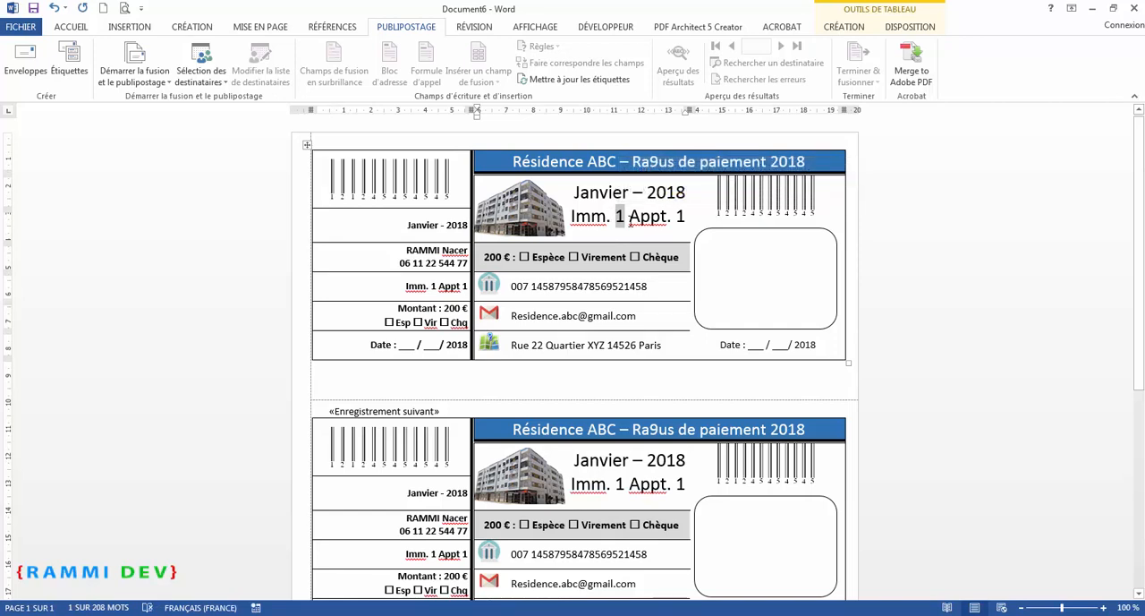
pyautogui.click(223, 83)
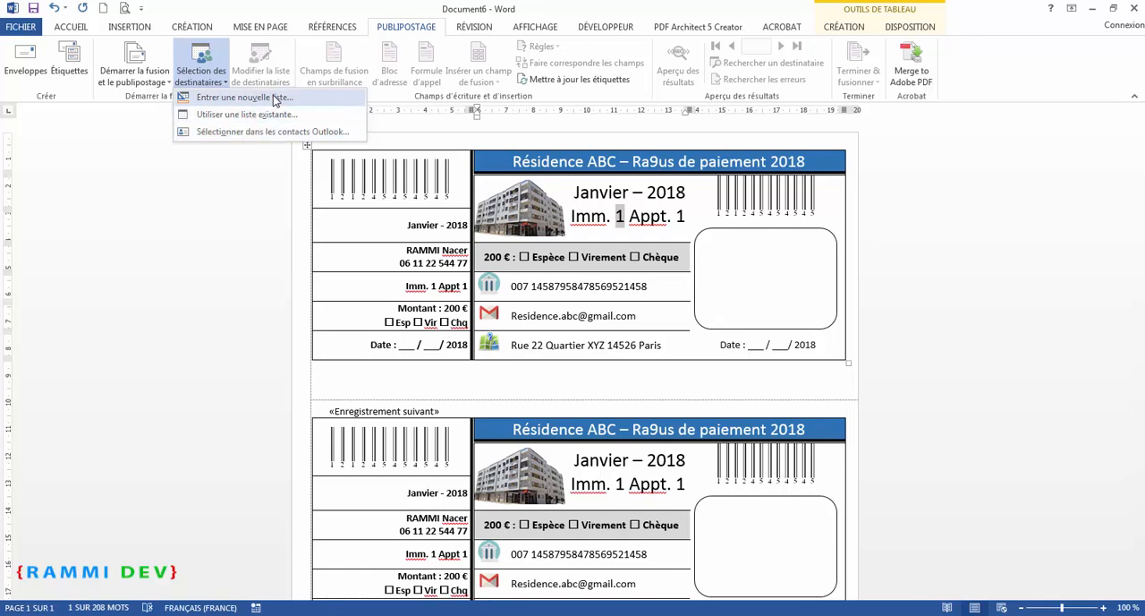
pyautogui.click(240, 123)
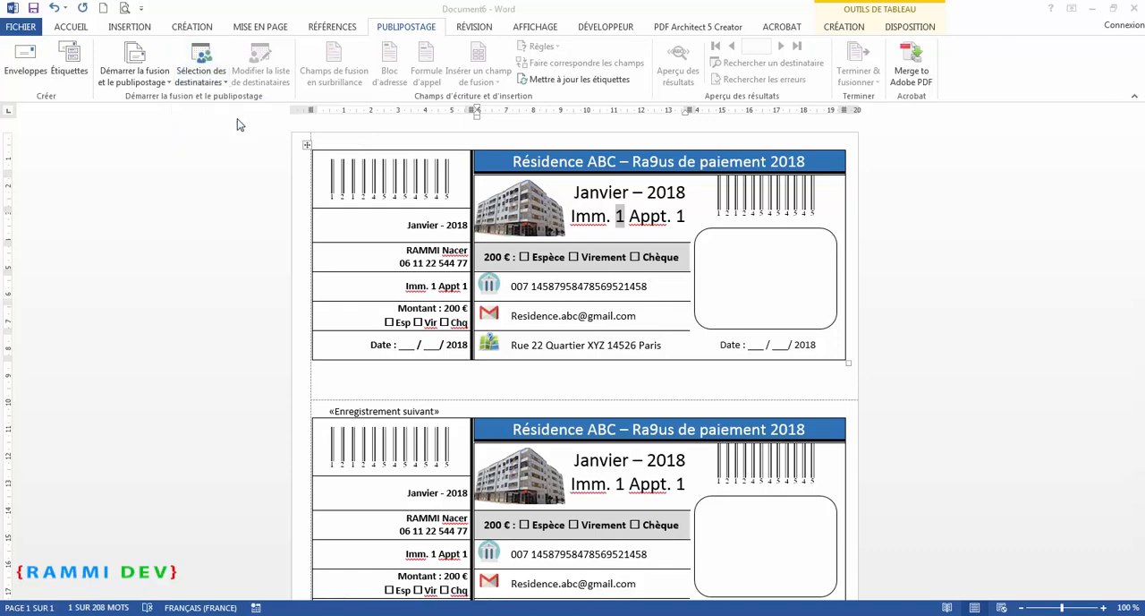
pyautogui.scroll(1, 154, 206)
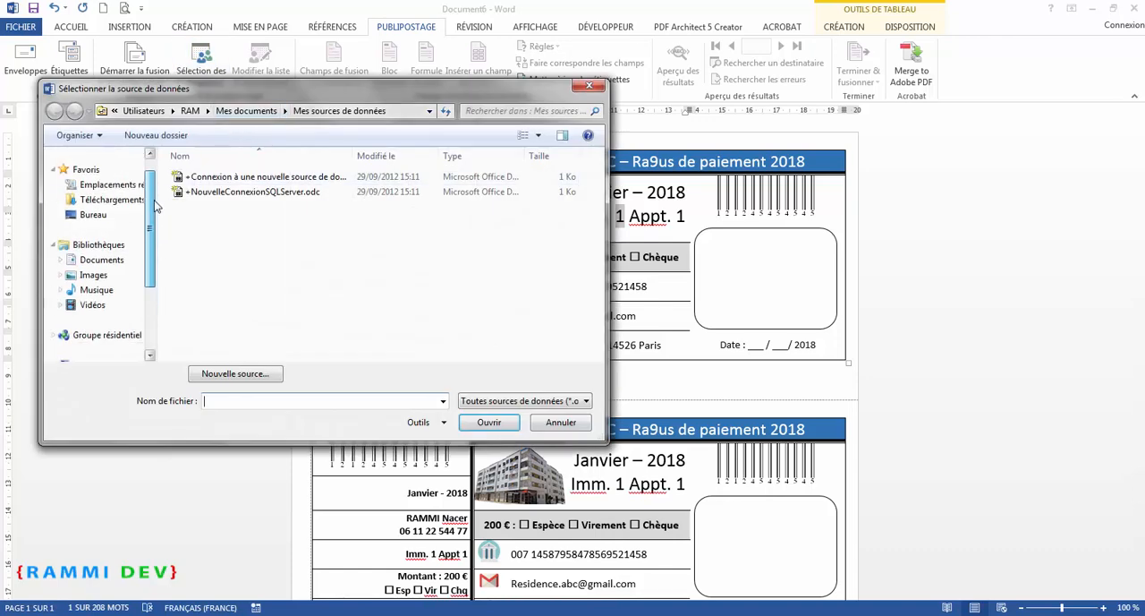
pyautogui.click(93, 307)
pyautogui.doubleClick(214, 215)
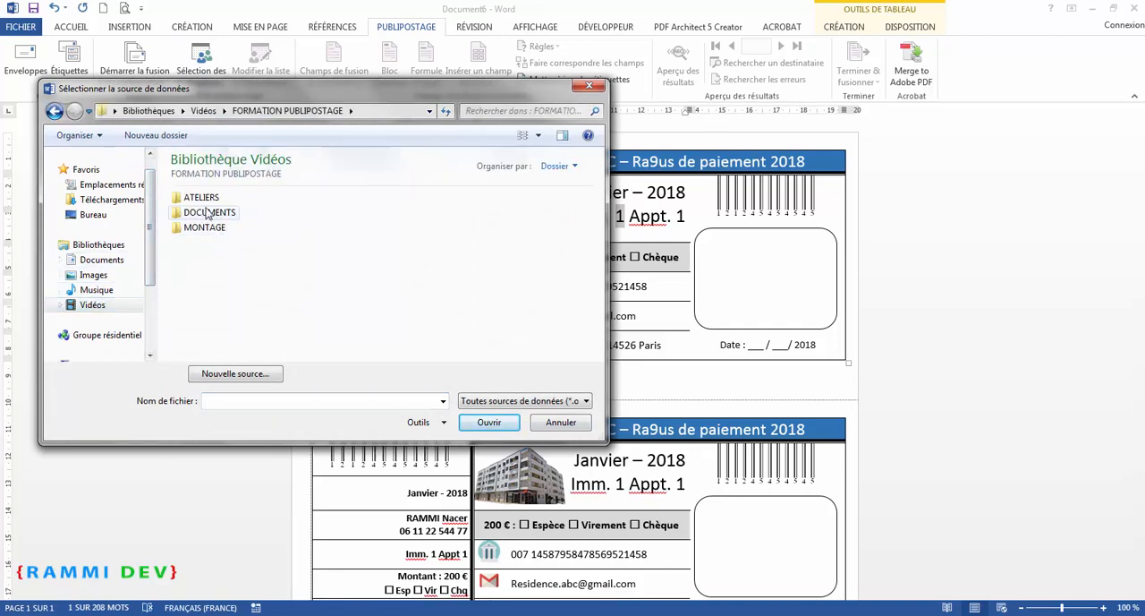
pyautogui.doubleClick(204, 198)
pyautogui.doubleClick(215, 200)
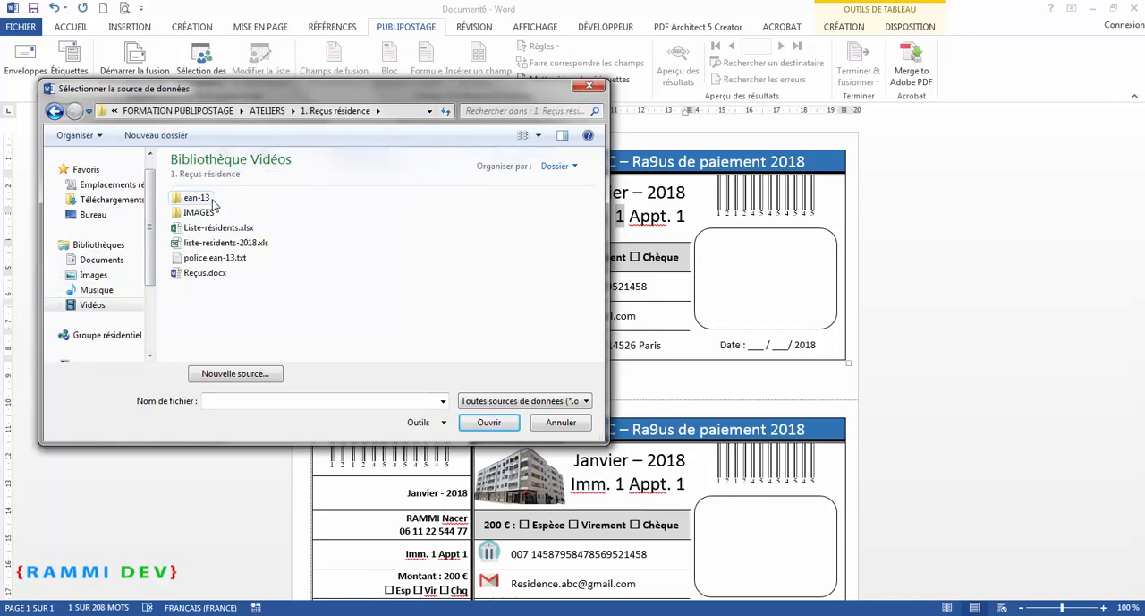
pyautogui.click(234, 245)
pyautogui.click(488, 422)
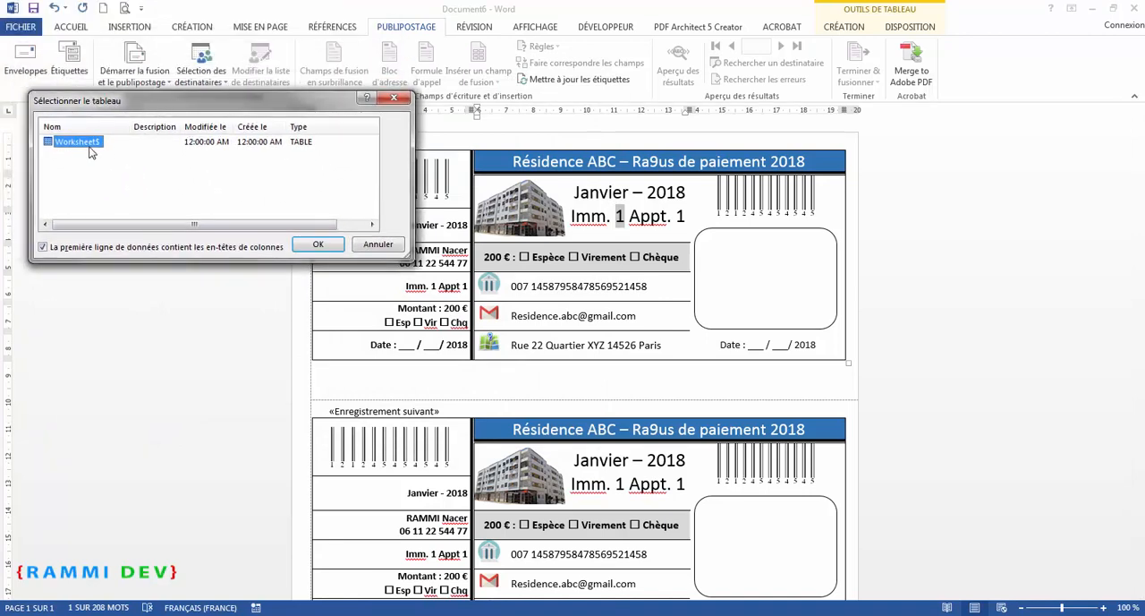
pyautogui.click(319, 245)
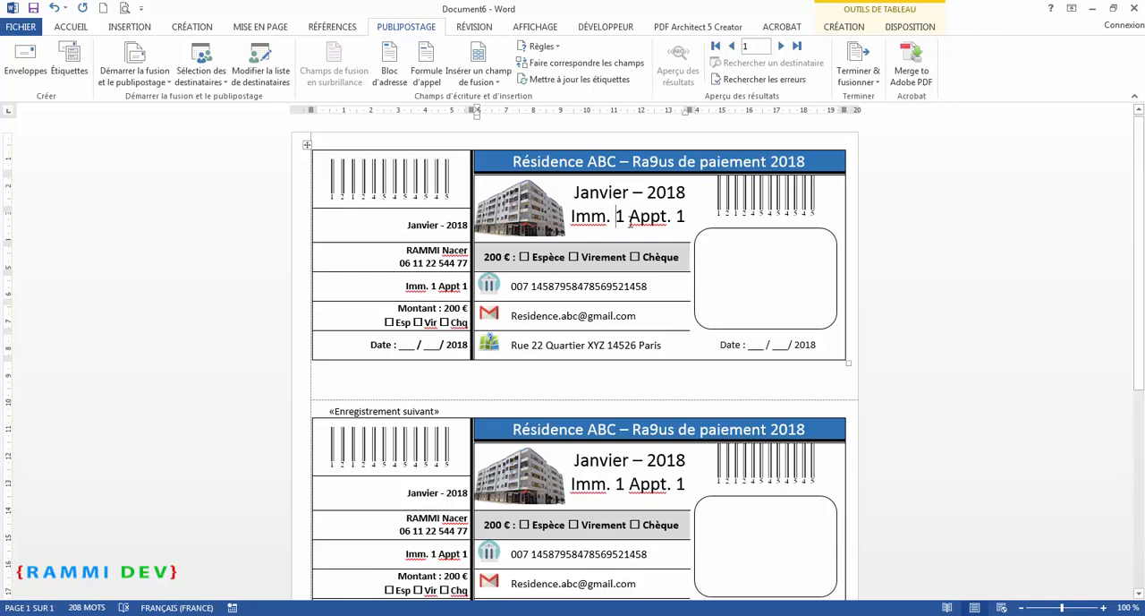
# Replace the building and apartment numbers in the receipt header line with the Imm and Appt merge fields
pyautogui.moveTo(616, 217); pyautogui.dragTo(627, 217)
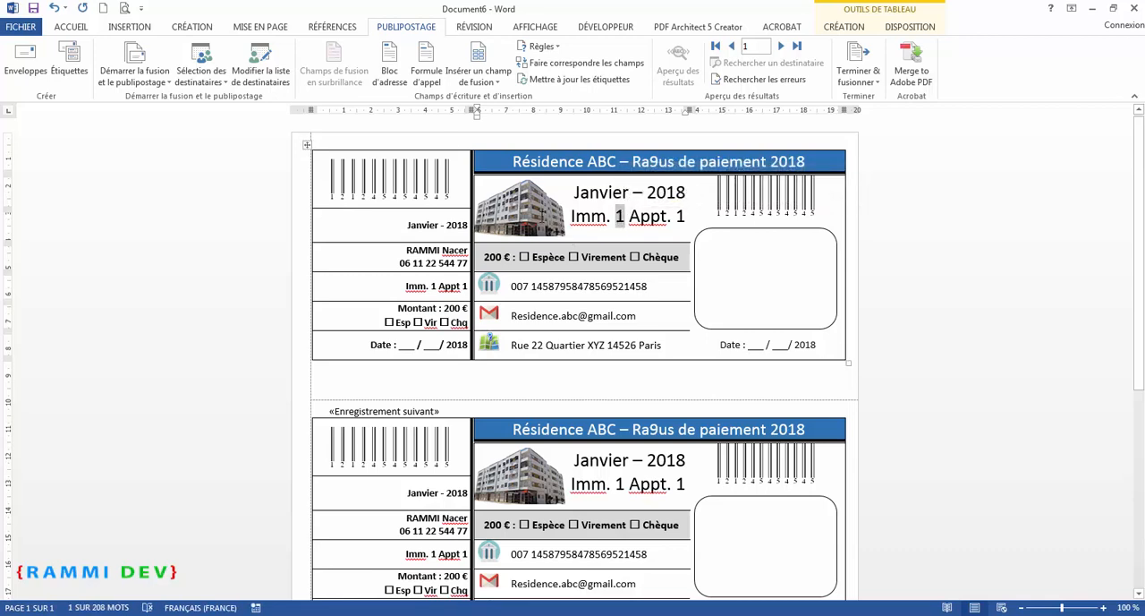
pyautogui.click(496, 84)
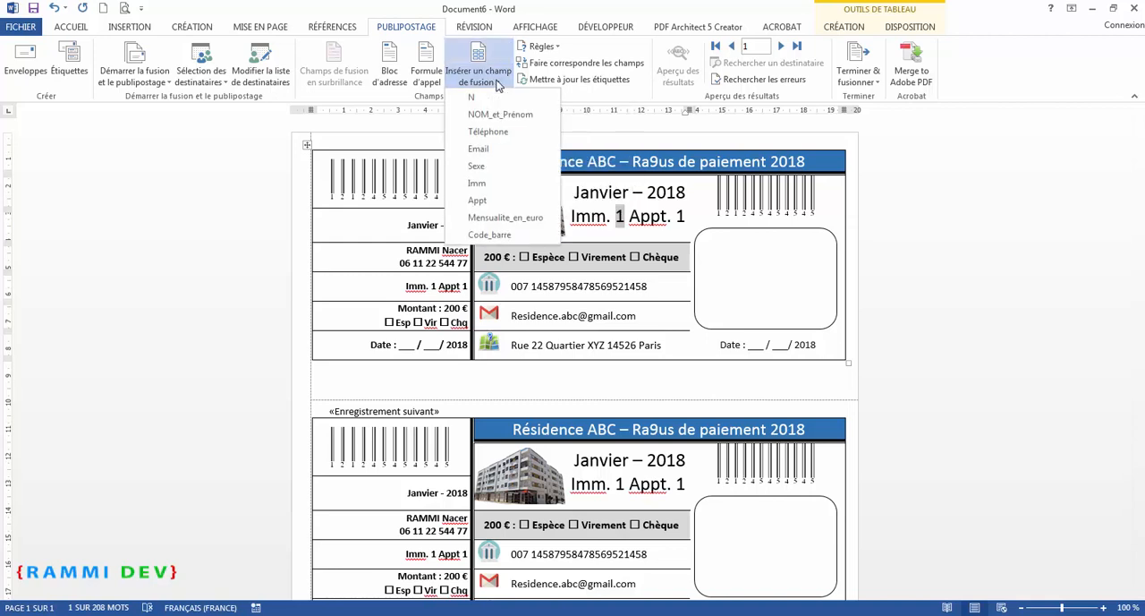
pyautogui.click(491, 184)
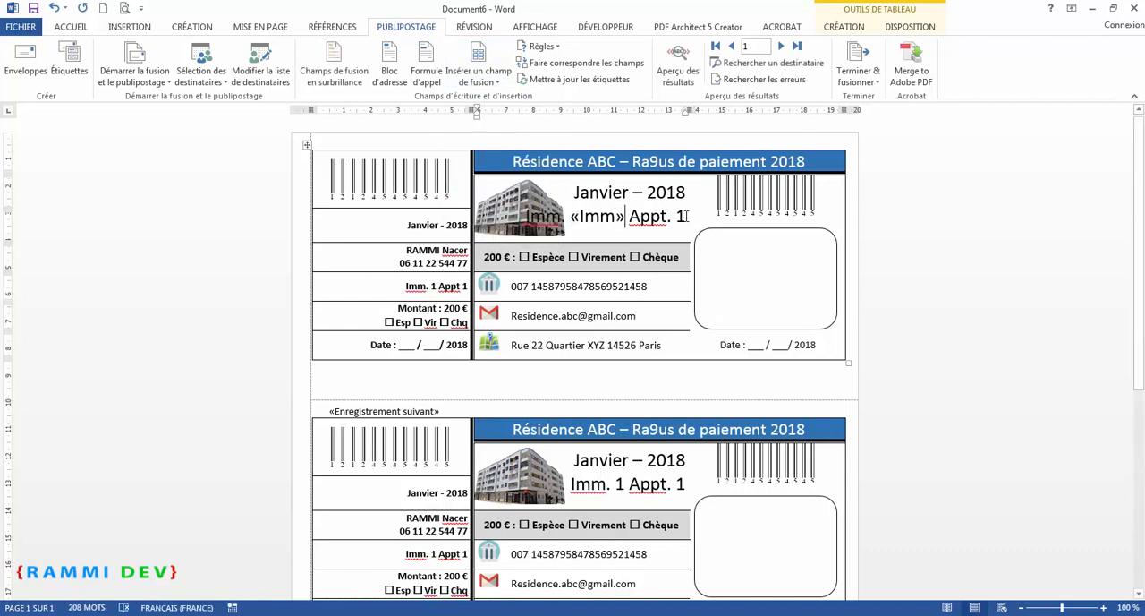
pyautogui.moveTo(690, 216); pyautogui.dragTo(677, 218)
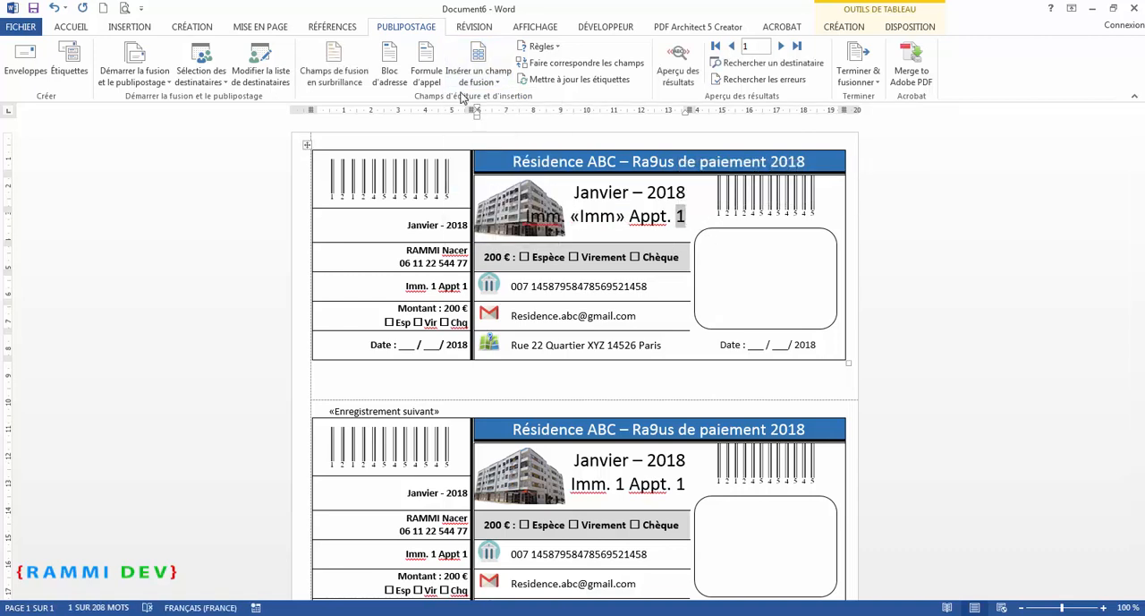
pyautogui.click(488, 84)
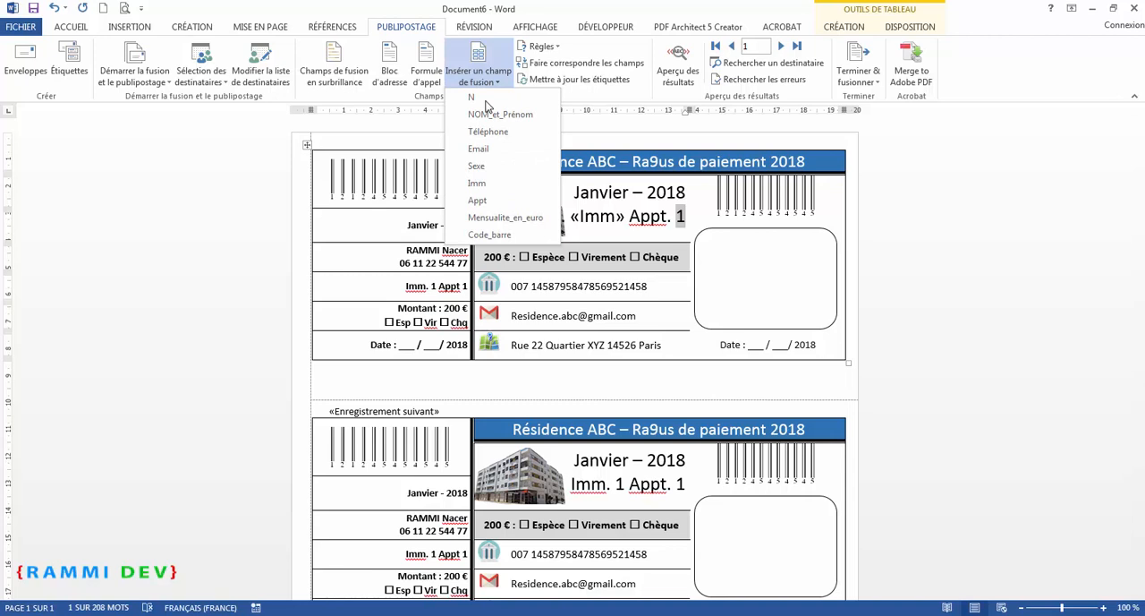
pyautogui.click(486, 203)
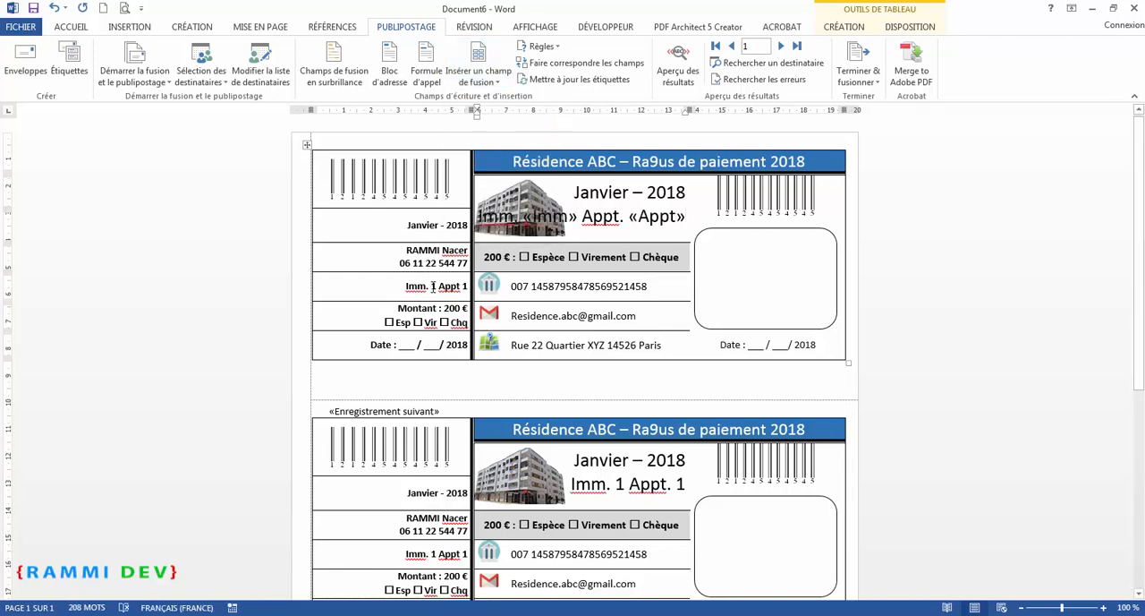
# Replace the building and apartment numbers in the stub column with the Imm and Appt merge fields
pyautogui.doubleClick(433, 286)
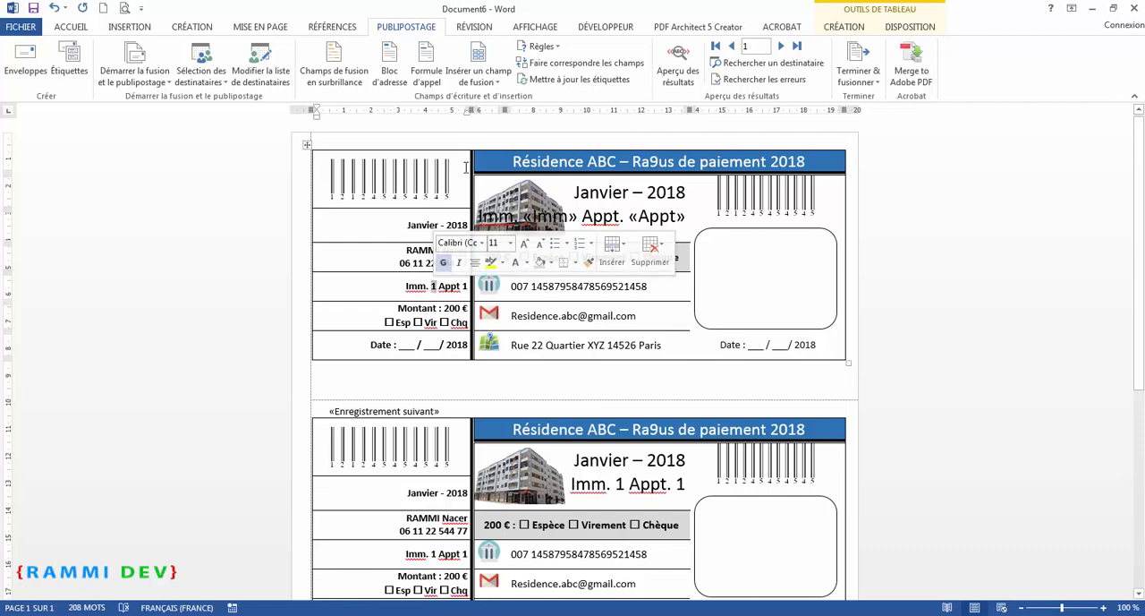
pyautogui.click(479, 73)
pyautogui.click(477, 182)
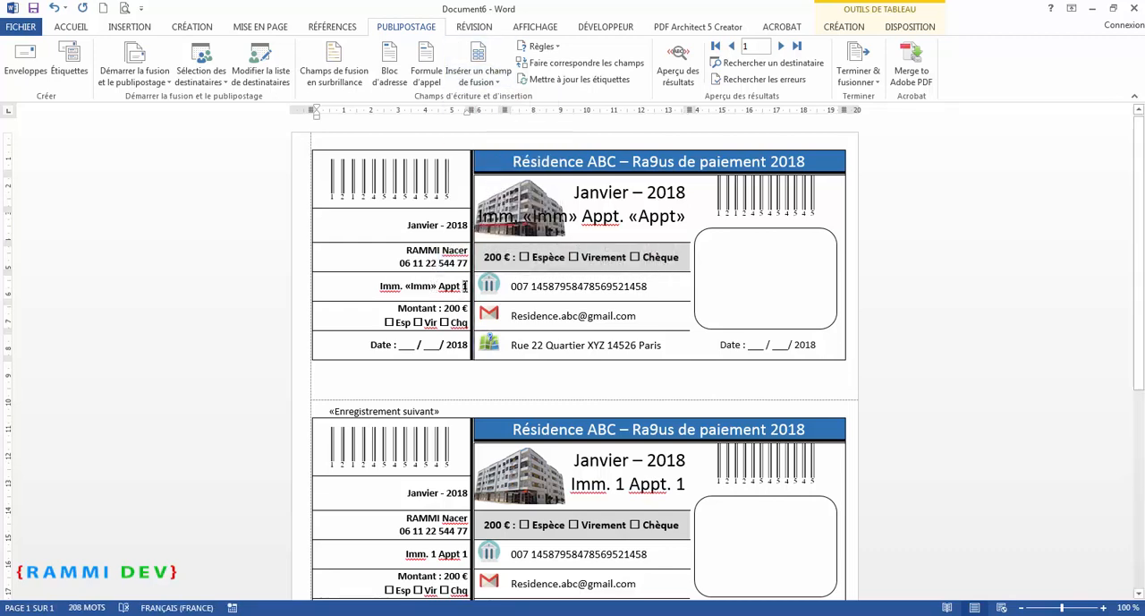
pyautogui.doubleClick(464, 287)
pyautogui.click(479, 73)
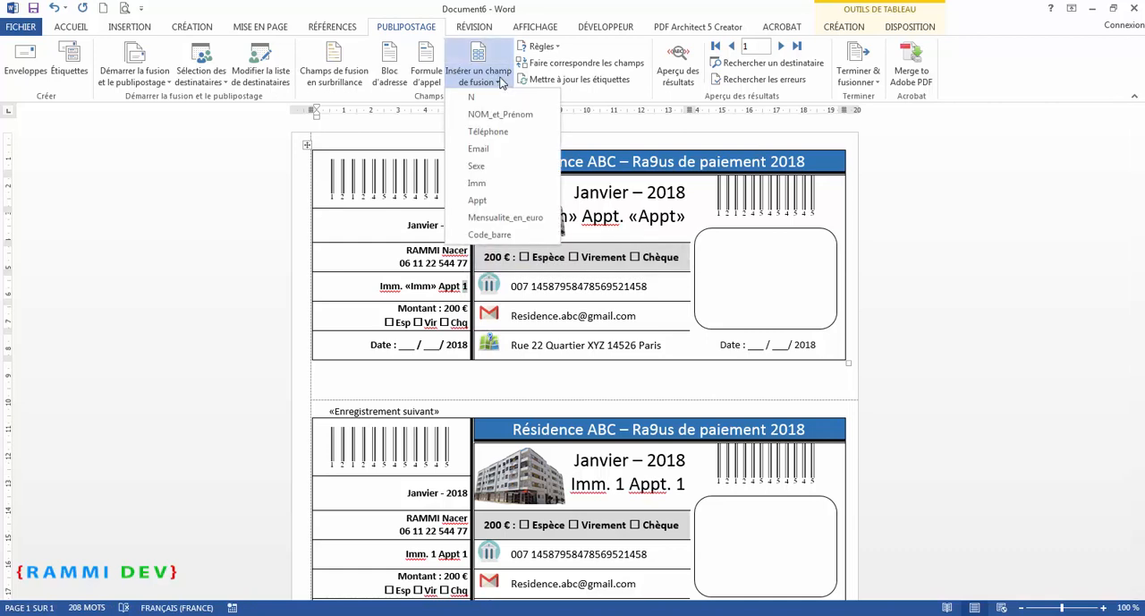
pyautogui.click(488, 200)
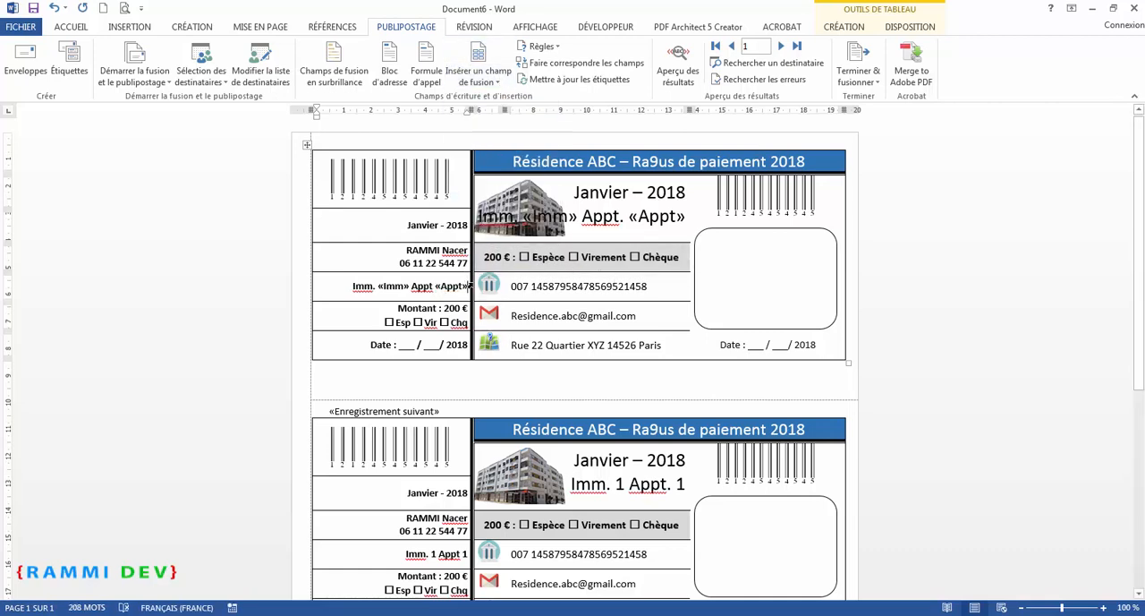
# Replace the resident's name in the stub with the NOM_et_Prénom merge field and start a new line after it
pyautogui.moveTo(407, 249); pyautogui.dragTo(469, 251)
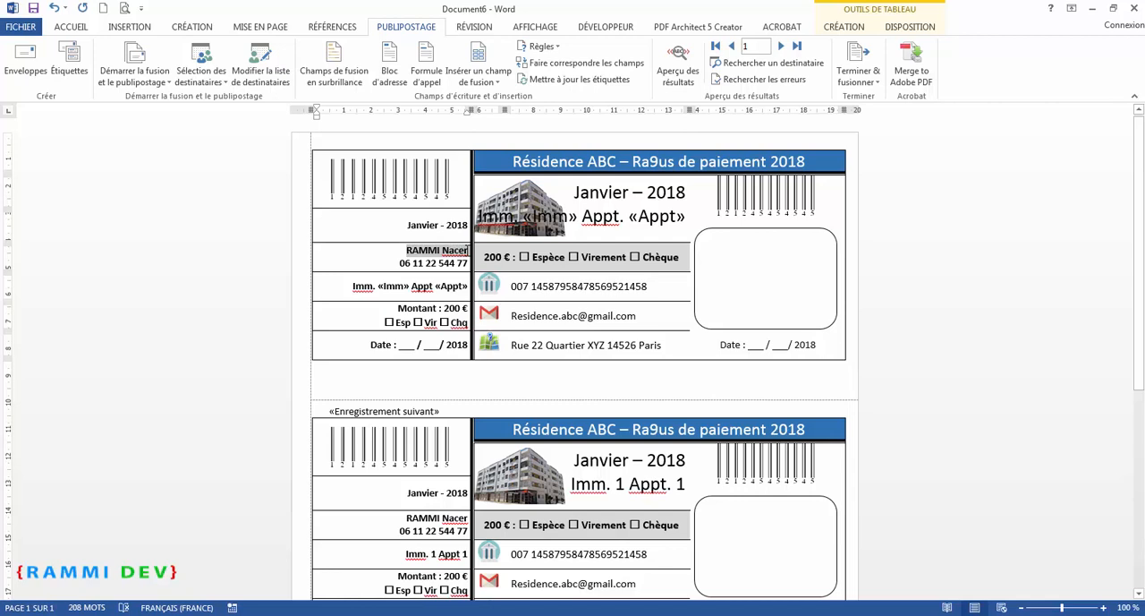
pyautogui.click(479, 75)
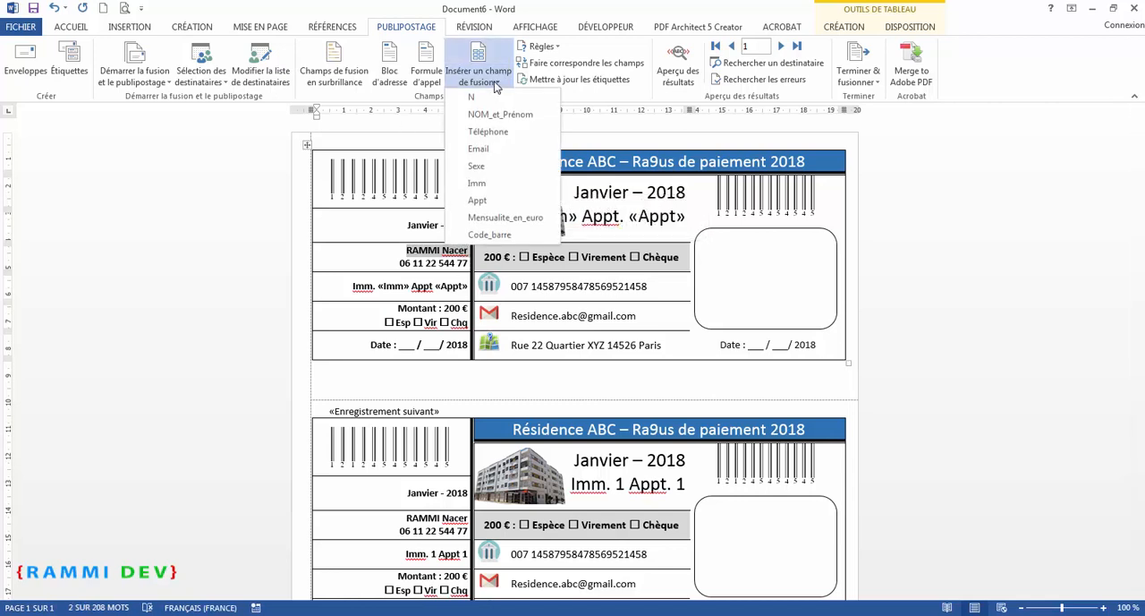
pyautogui.click(497, 114)
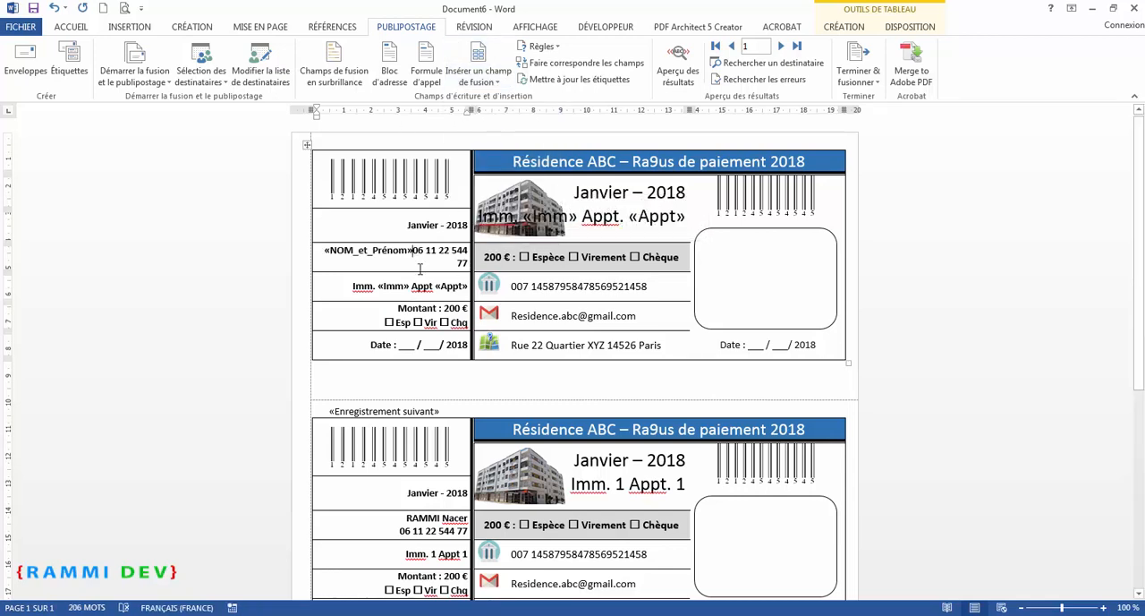
pyautogui.press('Return')
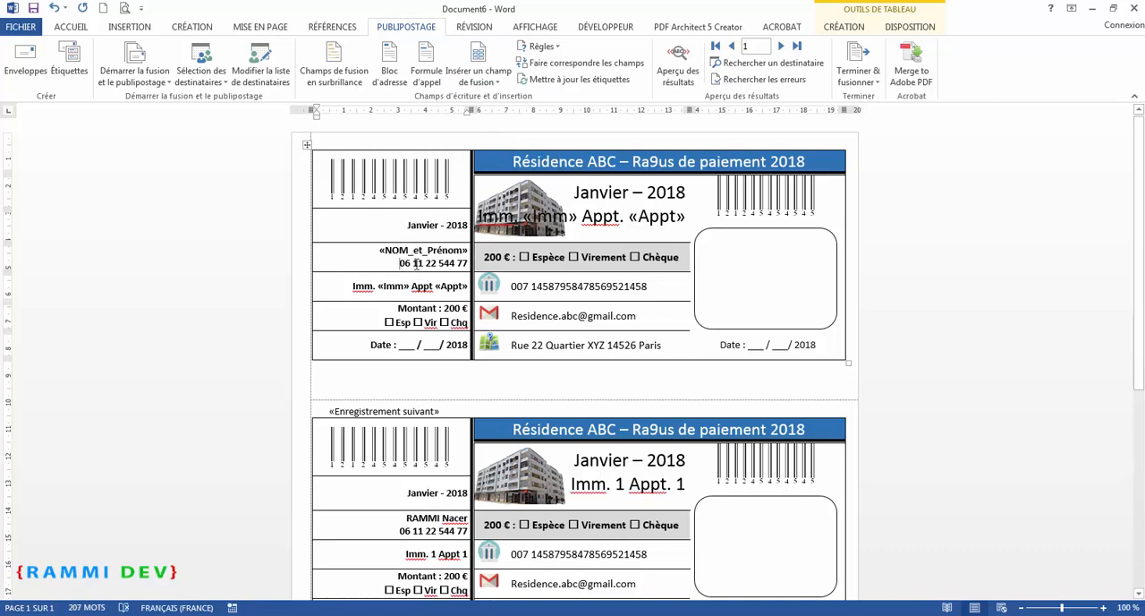
# Replace the stub's phone number and amount with the Téléphone and Mensualite_en_euro merge fields
pyautogui.moveTo(400, 263); pyautogui.dragTo(462, 263)
pyautogui.click(479, 75)
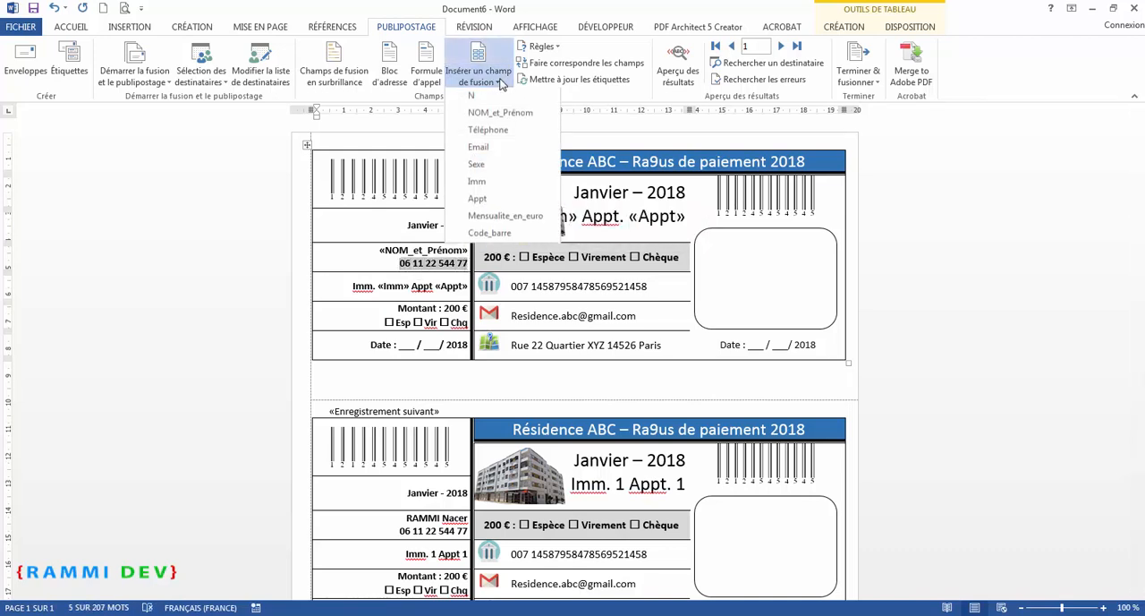
pyautogui.click(492, 134)
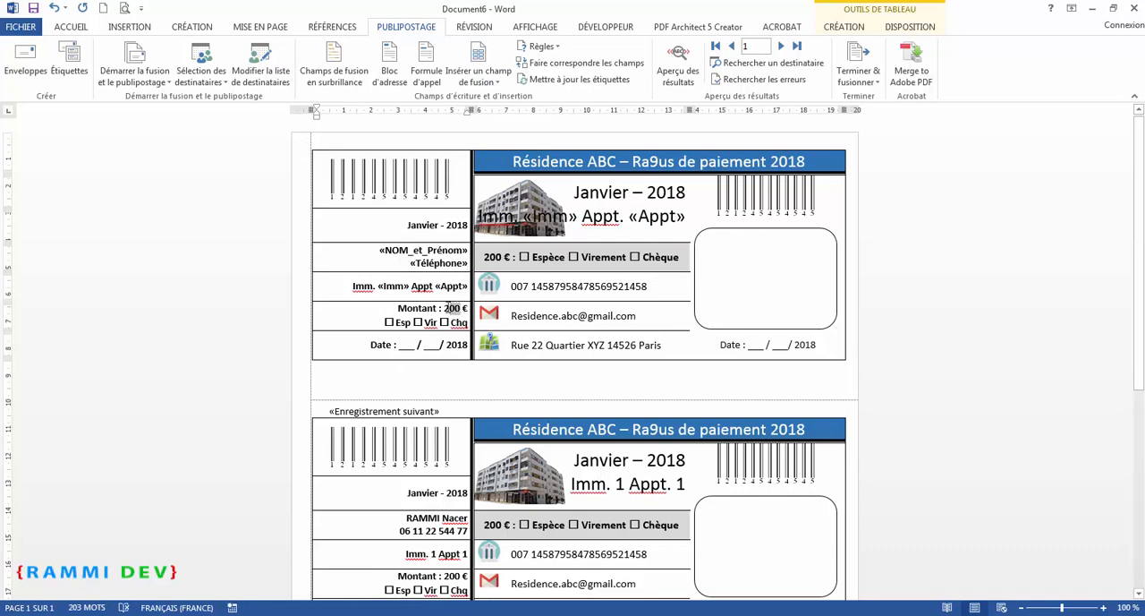
pyautogui.click(502, 82)
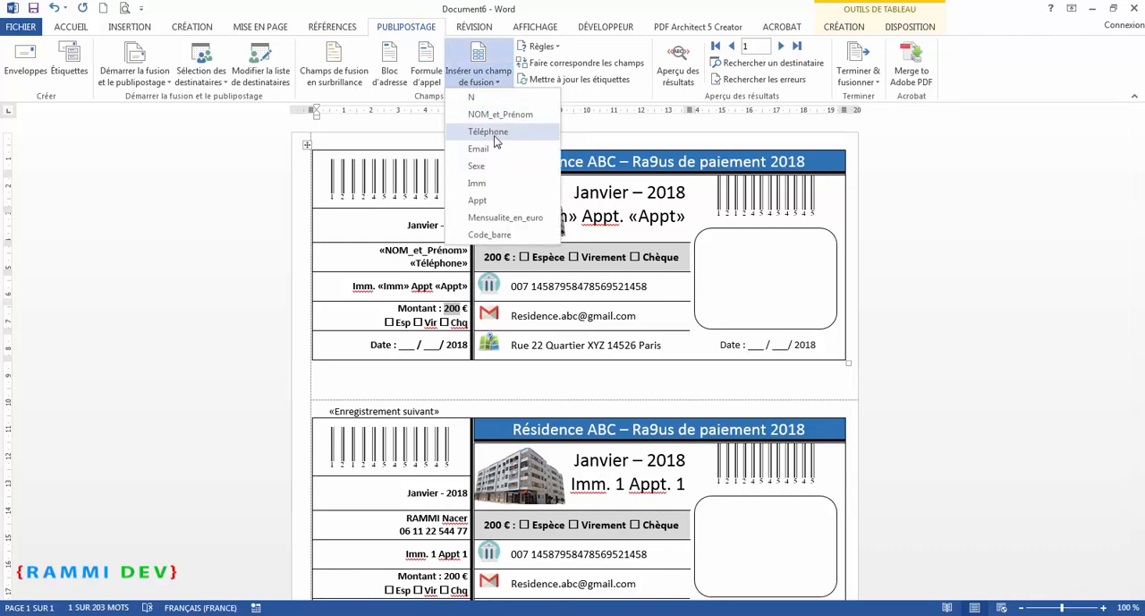
pyautogui.click(503, 217)
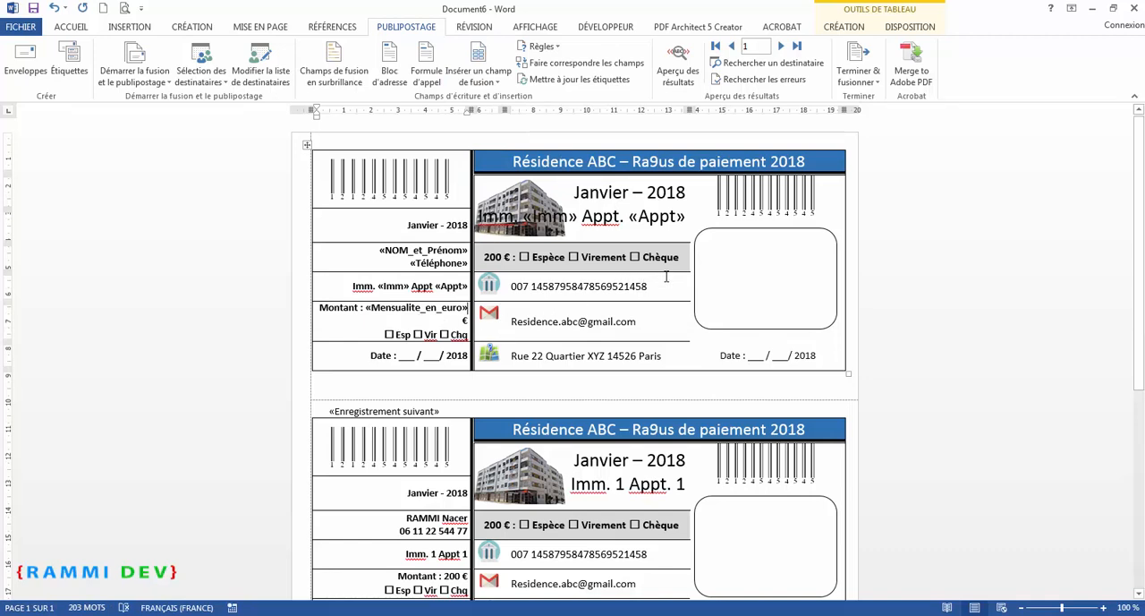
# Replace the 200 amount in the receipt's payment line with the Mensualite_en_euro merge field
pyautogui.moveTo(507, 255); pyautogui.dragTo(488, 256)
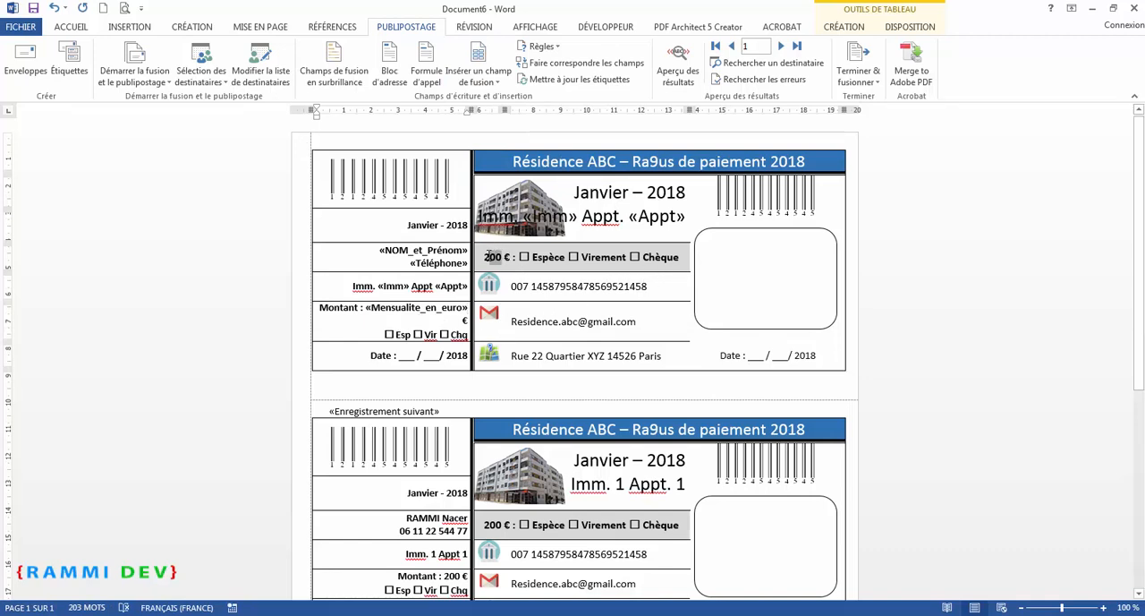
pyautogui.click(479, 81)
pyautogui.click(493, 217)
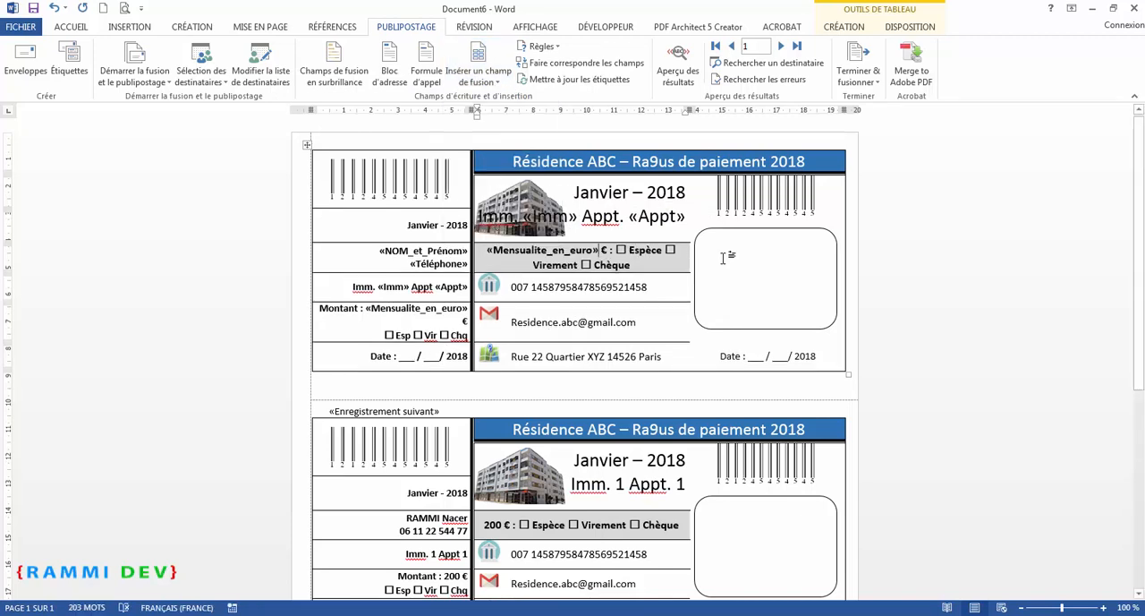
# Replace the barcode image in the receipt's main section with the Code_barre merge field
pyautogui.moveTo(822, 201); pyautogui.dragTo(714, 201)
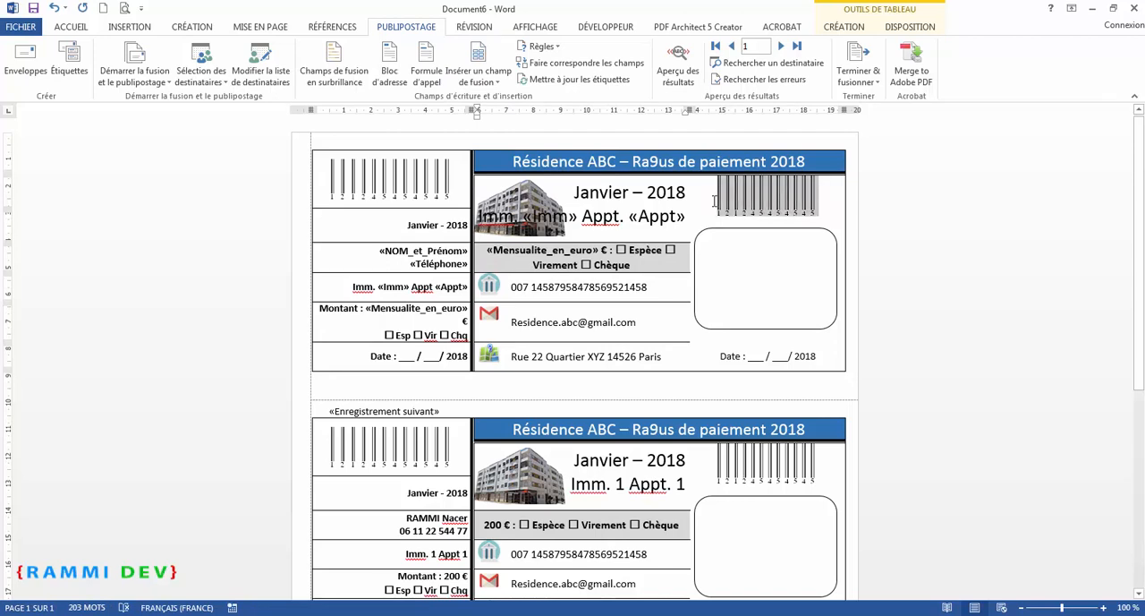
pyautogui.click(495, 82)
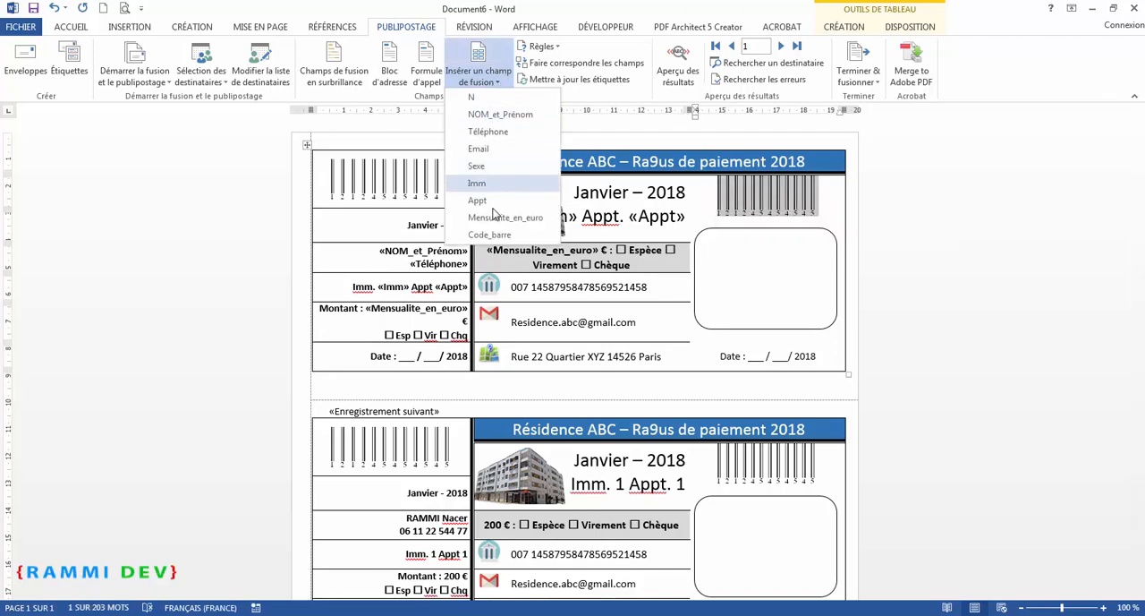
pyautogui.click(490, 234)
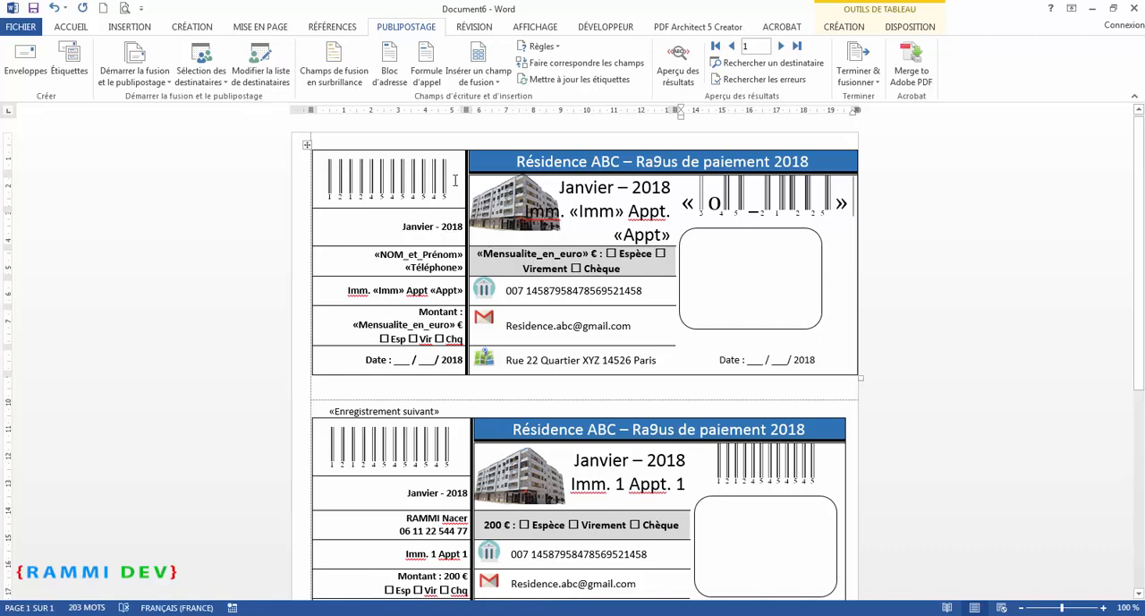
# Replace the barcode image in the stub column with the Code_barre merge field
pyautogui.moveTo(463, 182); pyautogui.dragTo(318, 182)
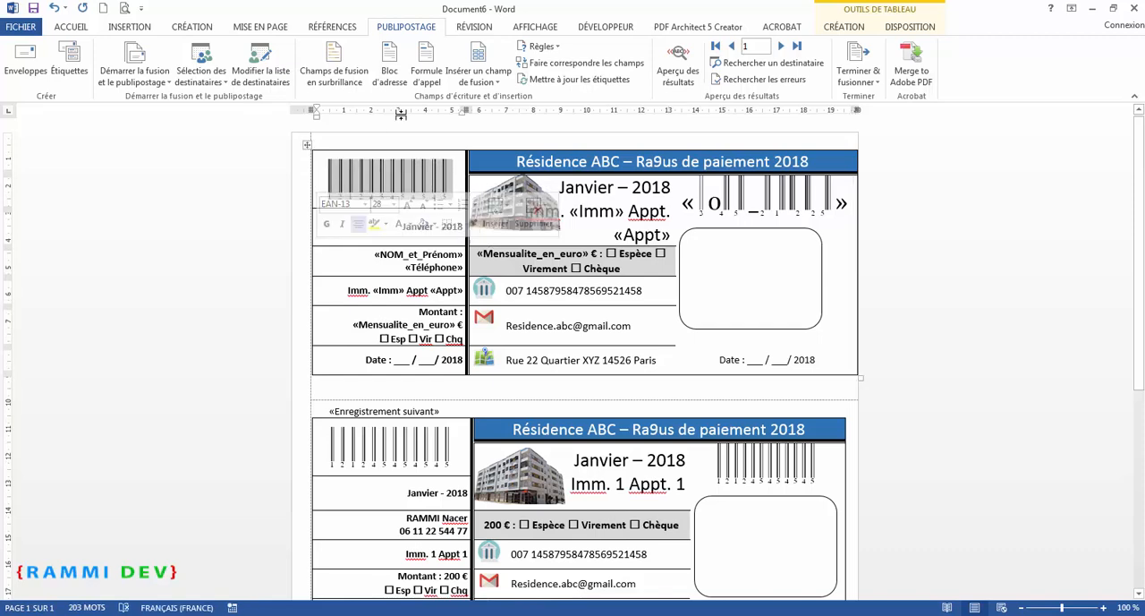
pyautogui.click(495, 82)
pyautogui.click(429, 234)
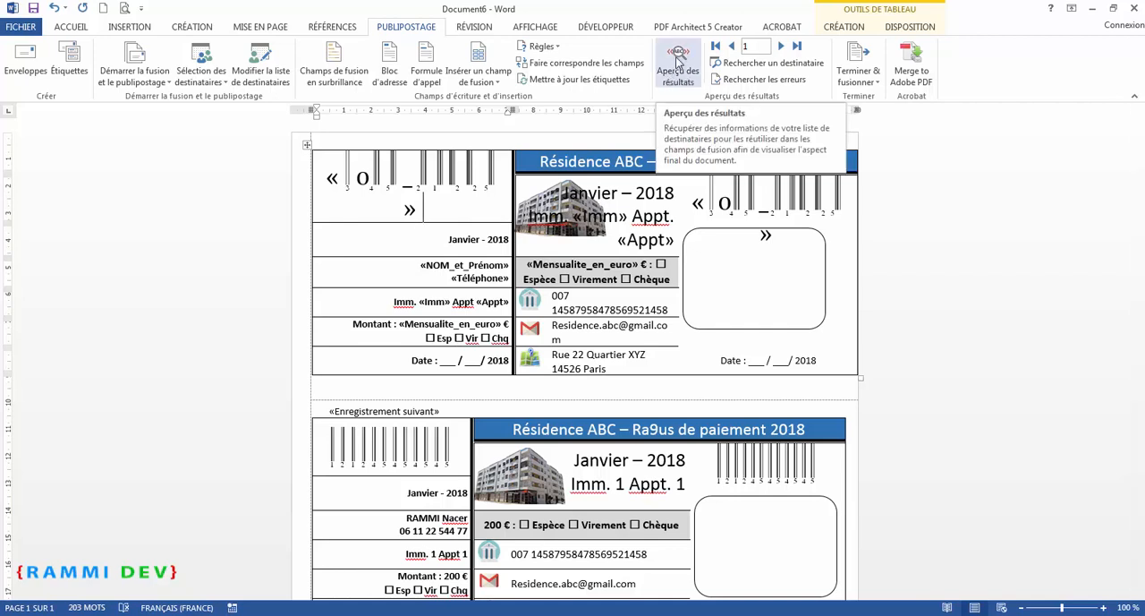
# Turn on the merge results preview and examine the first receipt's filled-in data
pyautogui.click(677, 58)
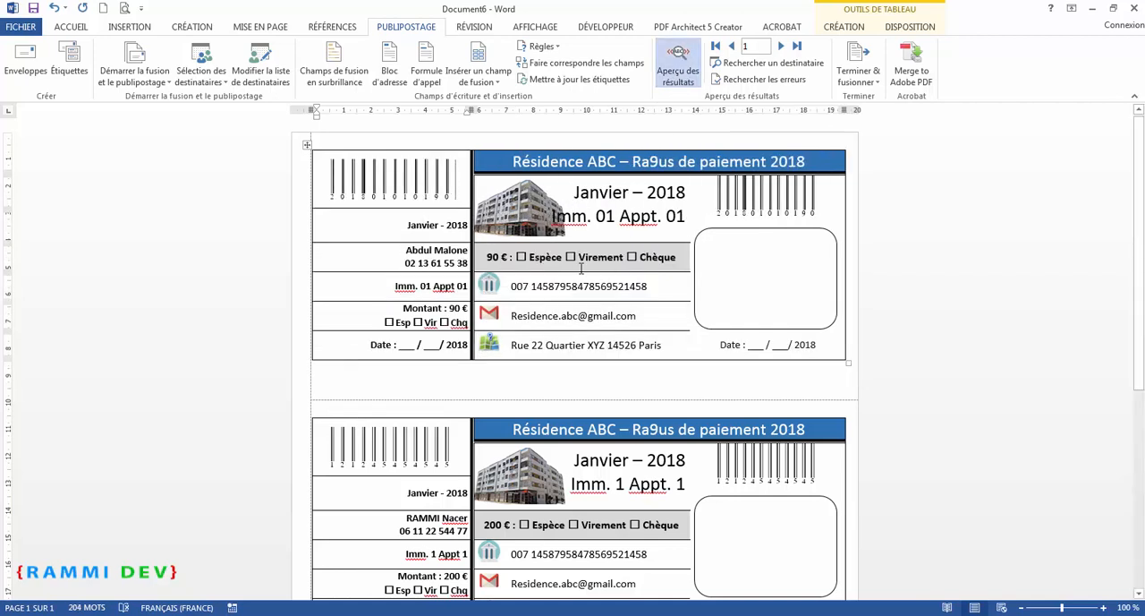
pyautogui.scroll(-1, 404, 284)
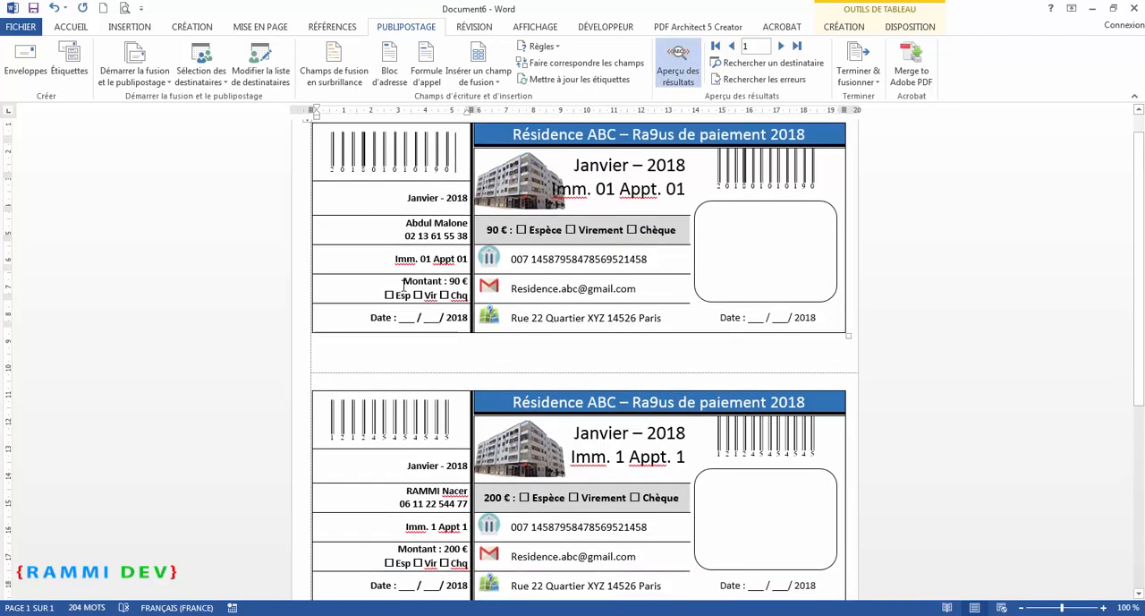
pyautogui.click(424, 218)
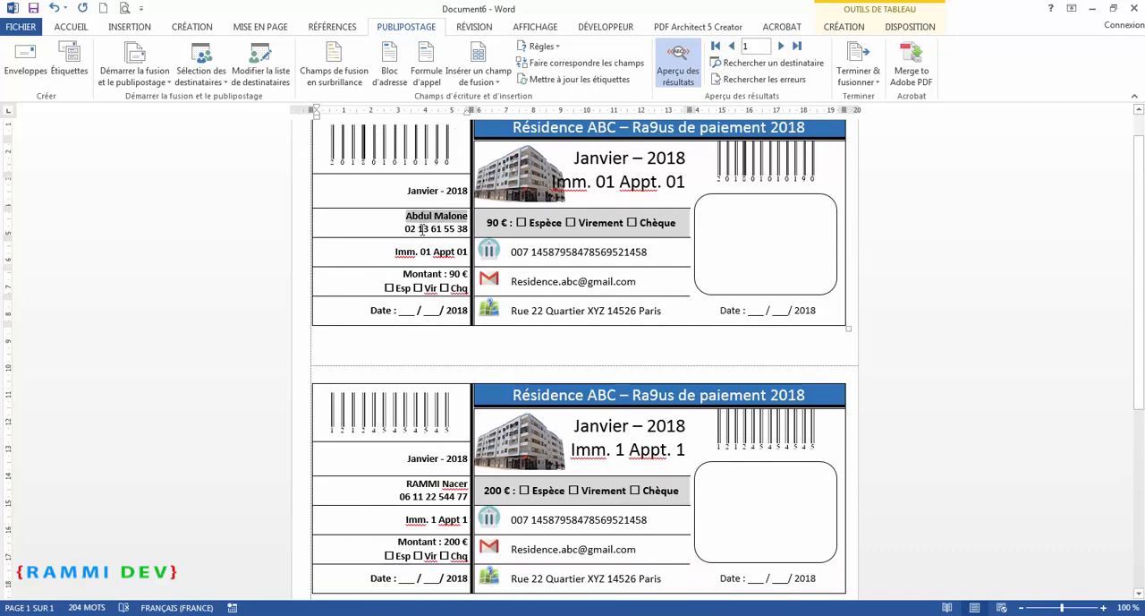
pyautogui.scroll(-3, 677, 215)
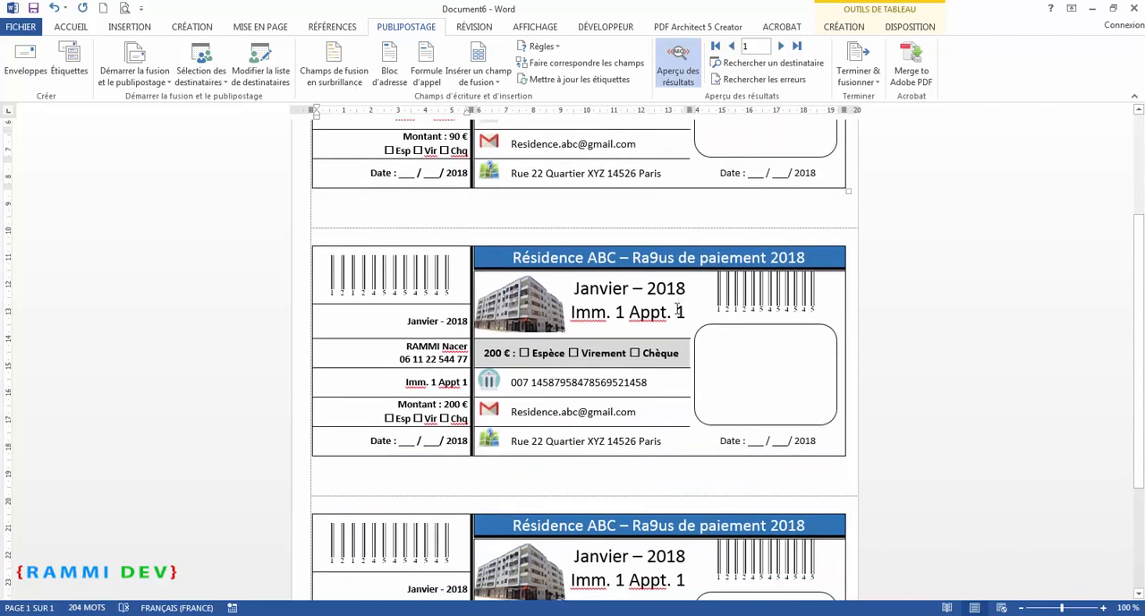
pyautogui.scroll(4, 667, 253)
pyautogui.scroll(-4, 663, 256)
pyautogui.scroll(3, 626, 322)
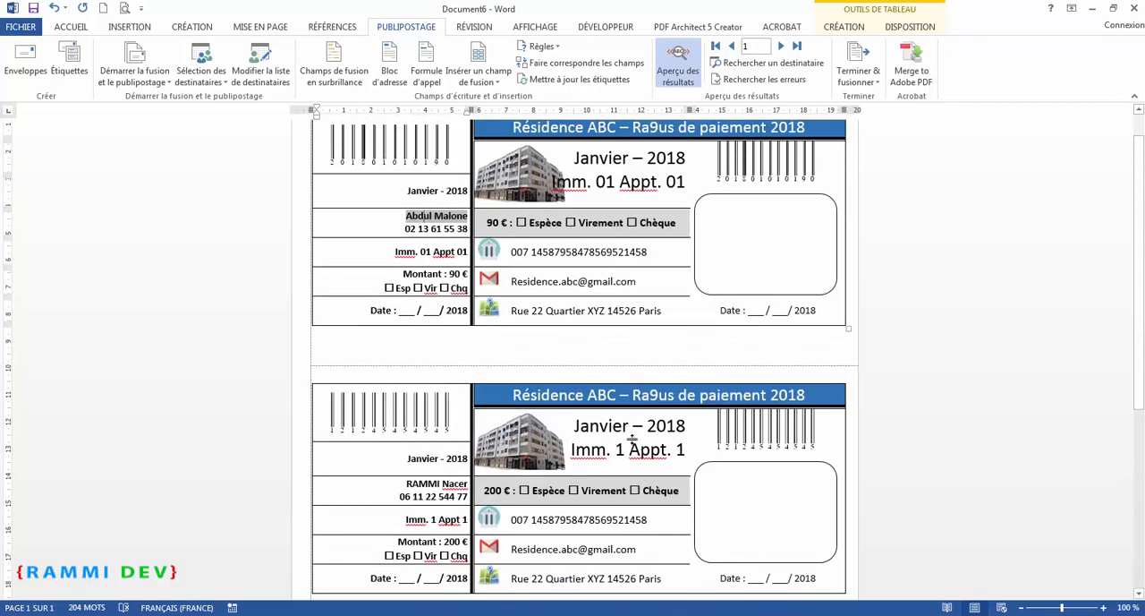
pyautogui.scroll(-2, 632, 438)
pyautogui.scroll(3, 632, 438)
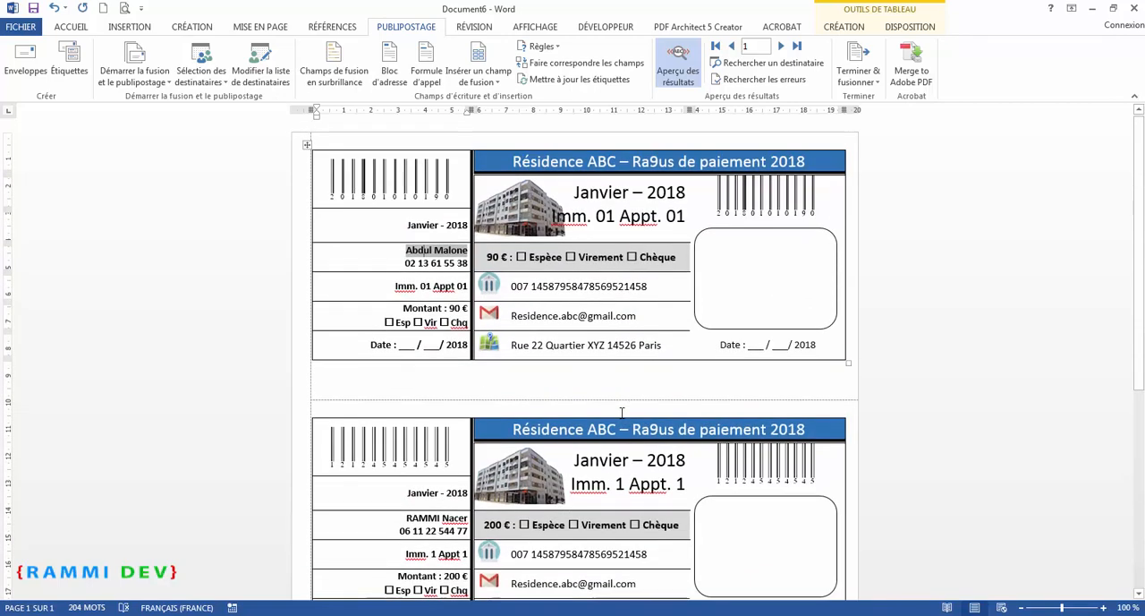
# Update all labels so every receipt on the page uses the first label's merge fields
pyautogui.click(574, 82)
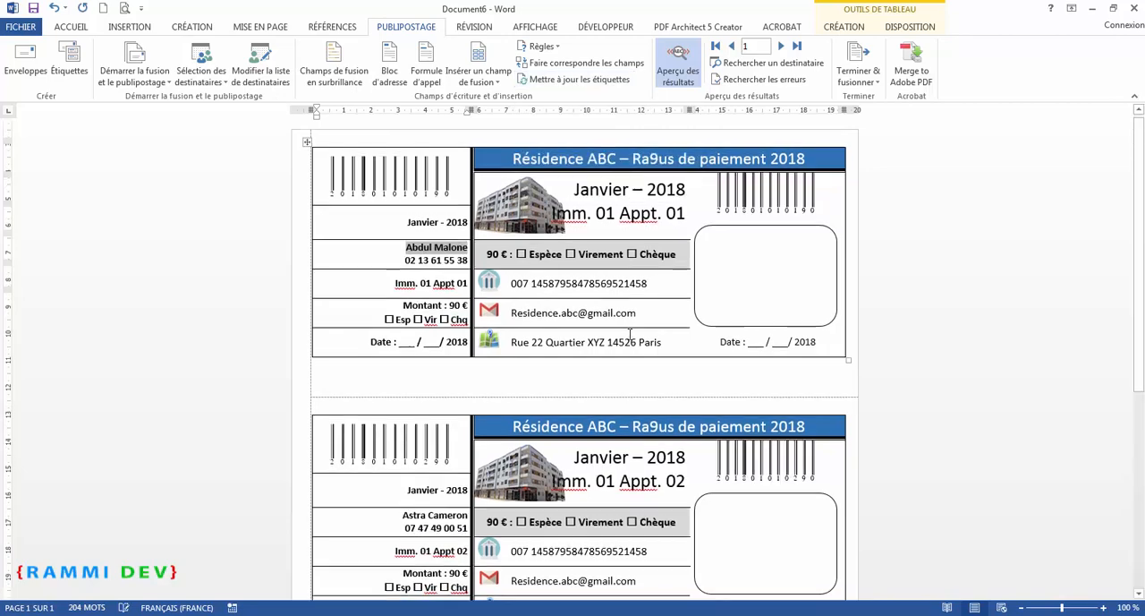
pyautogui.scroll(-3, 630, 334)
pyautogui.scroll(-3, 618, 334)
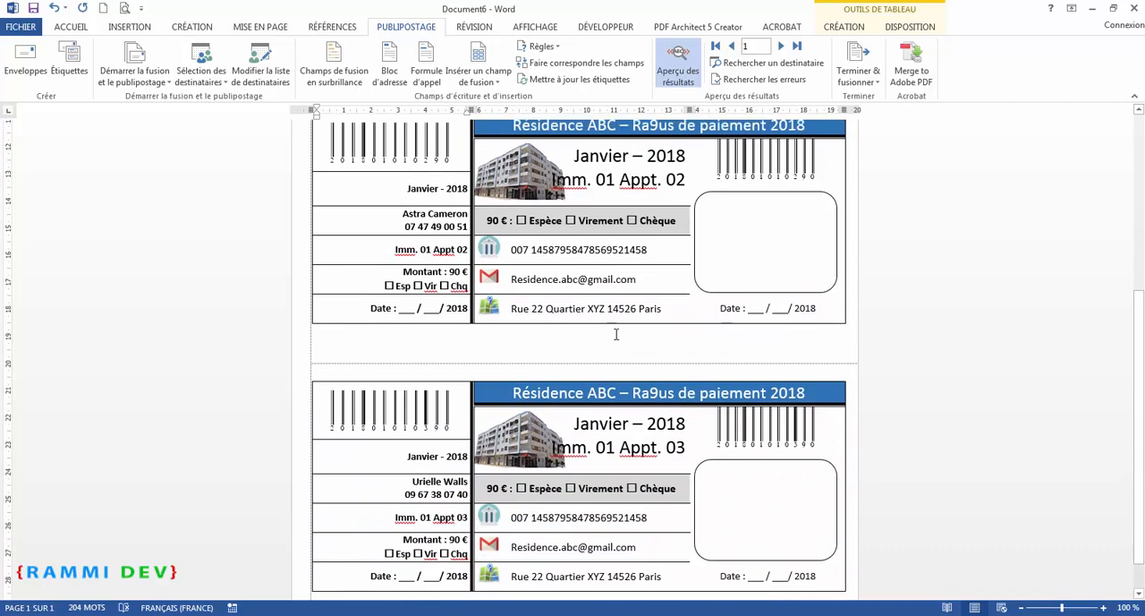
pyautogui.scroll(-1, 434, 305)
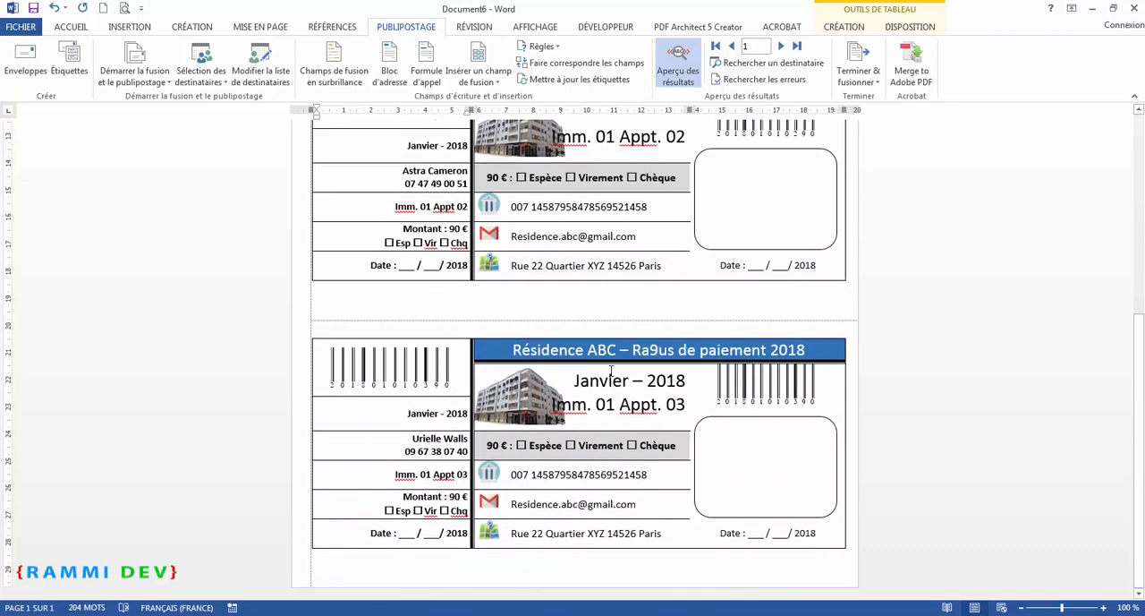
pyautogui.scroll(4, 611, 370)
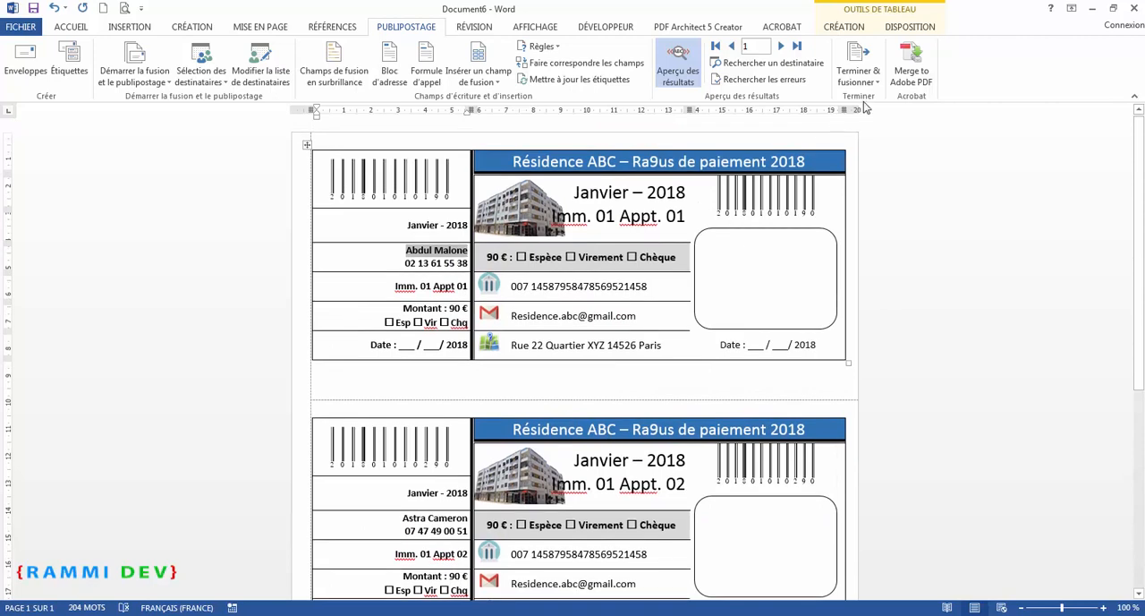
# Step through the recipient records in the preview to check each receipt's data
pyautogui.click(781, 46)
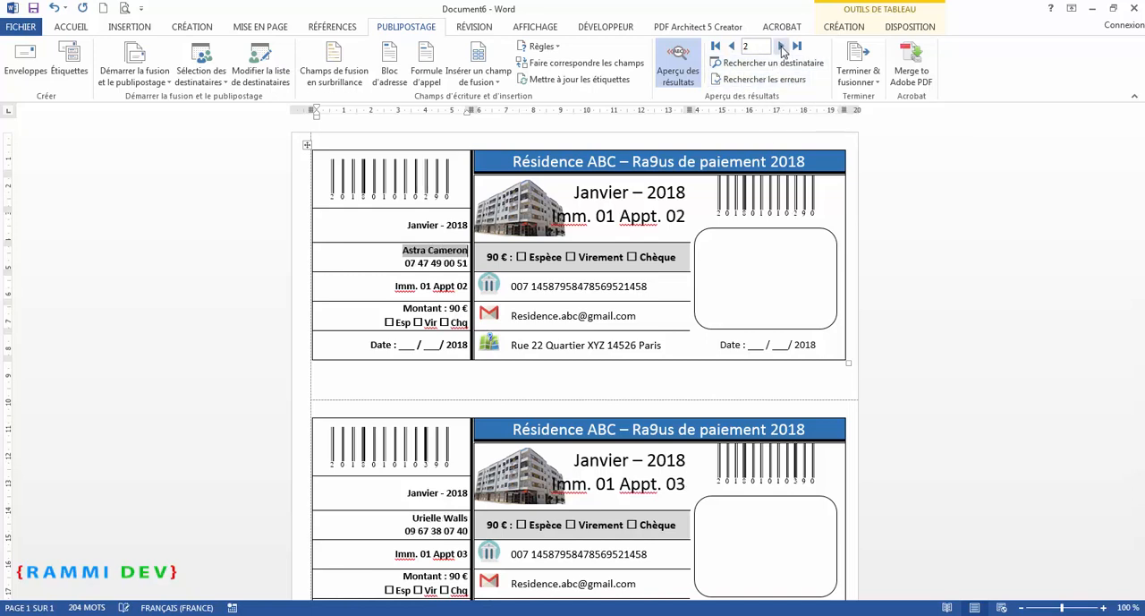
pyautogui.click(781, 47)
pyautogui.click(781, 47)
pyautogui.click(782, 47)
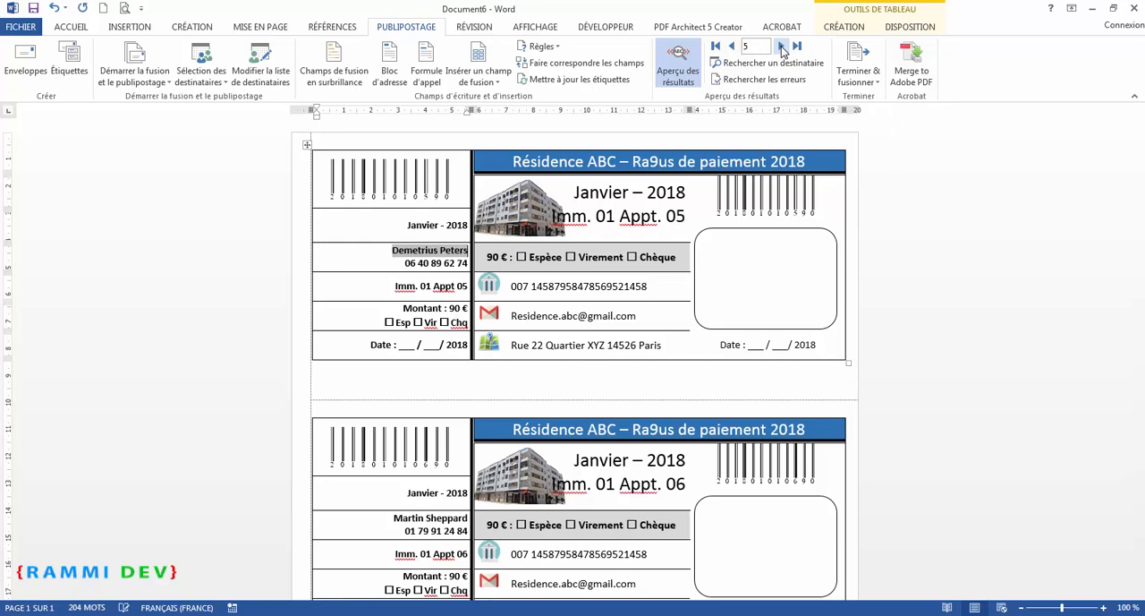
pyautogui.click(781, 47)
pyautogui.click(781, 46)
pyautogui.click(781, 47)
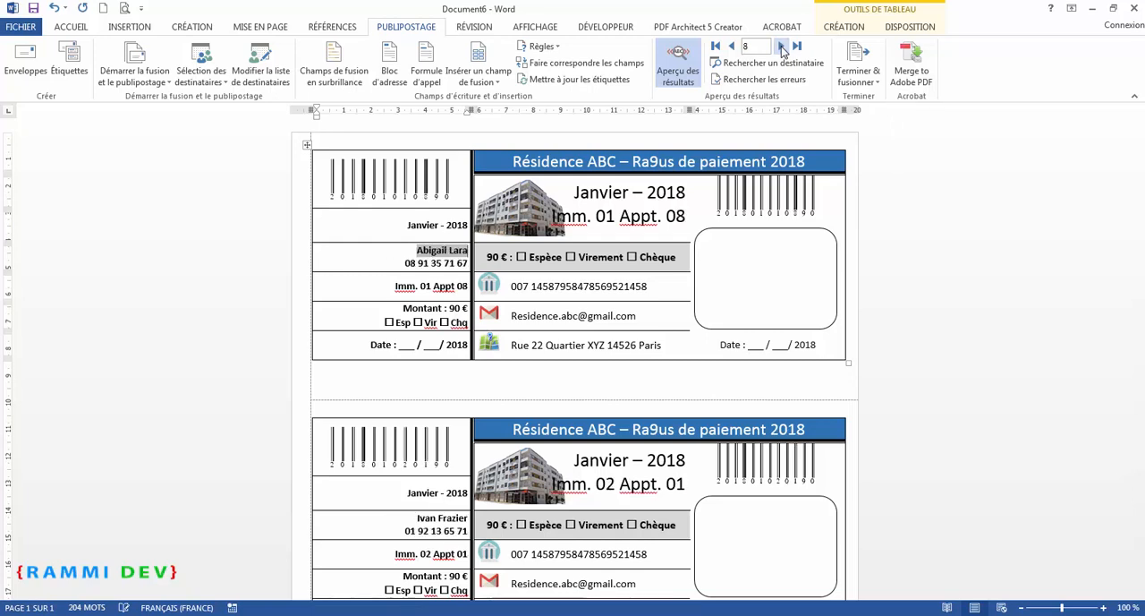
pyautogui.click(782, 46)
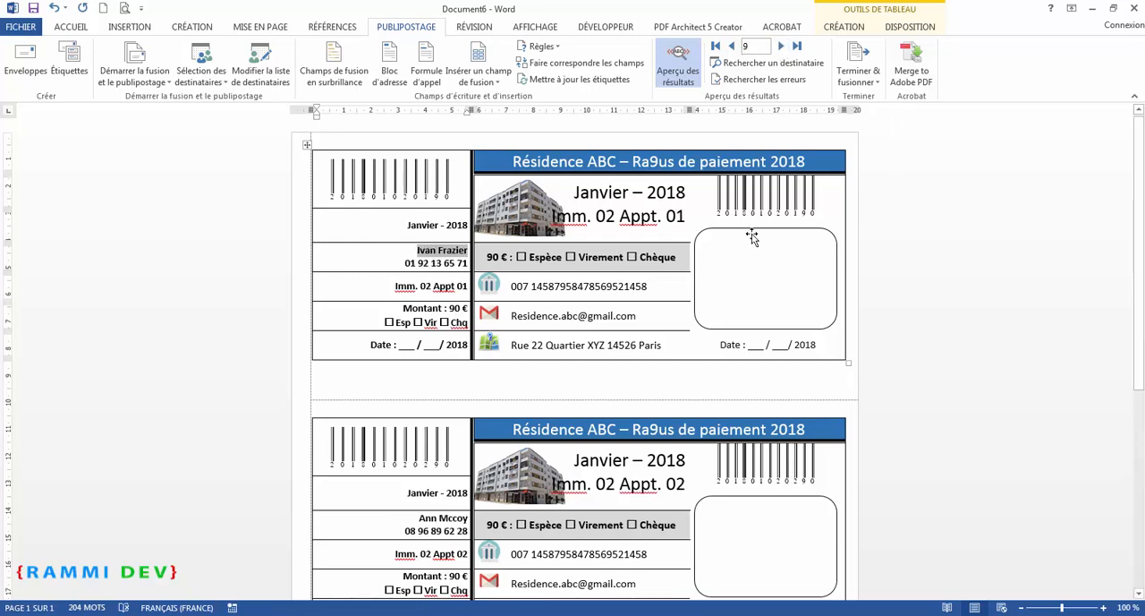
pyautogui.scroll(-2, 422, 425)
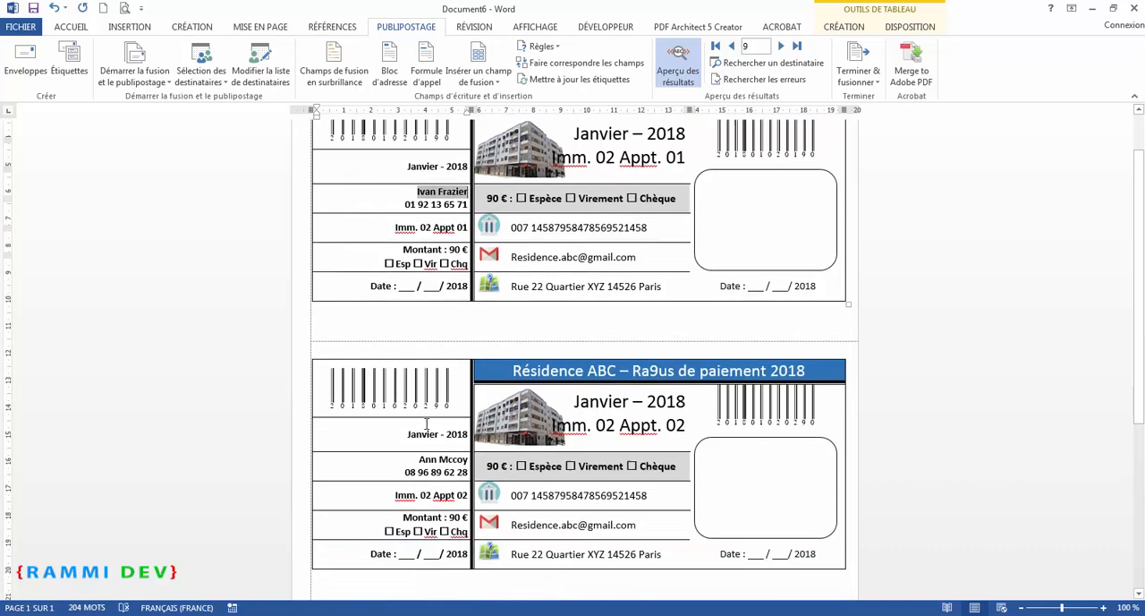
pyautogui.scroll(2, 422, 425)
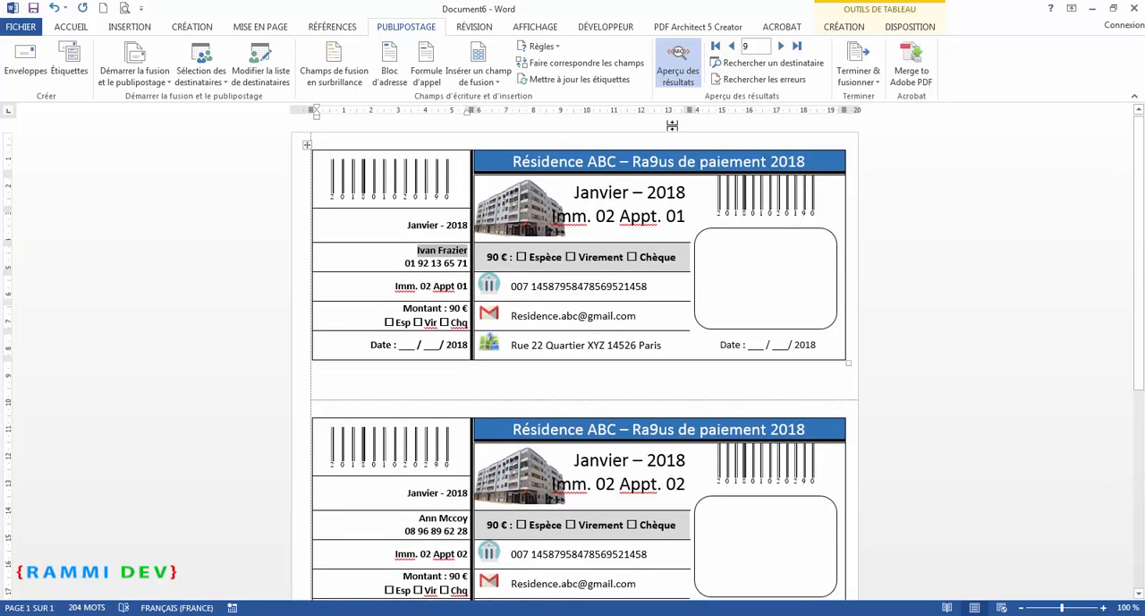
pyautogui.click(781, 47)
pyautogui.click(782, 47)
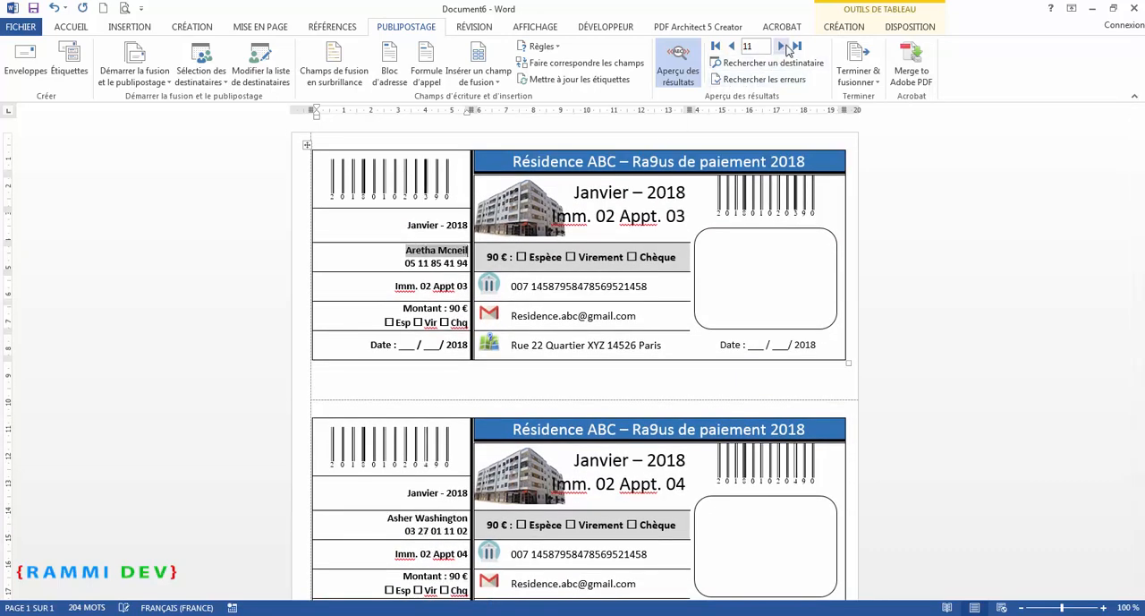
pyautogui.click(783, 46)
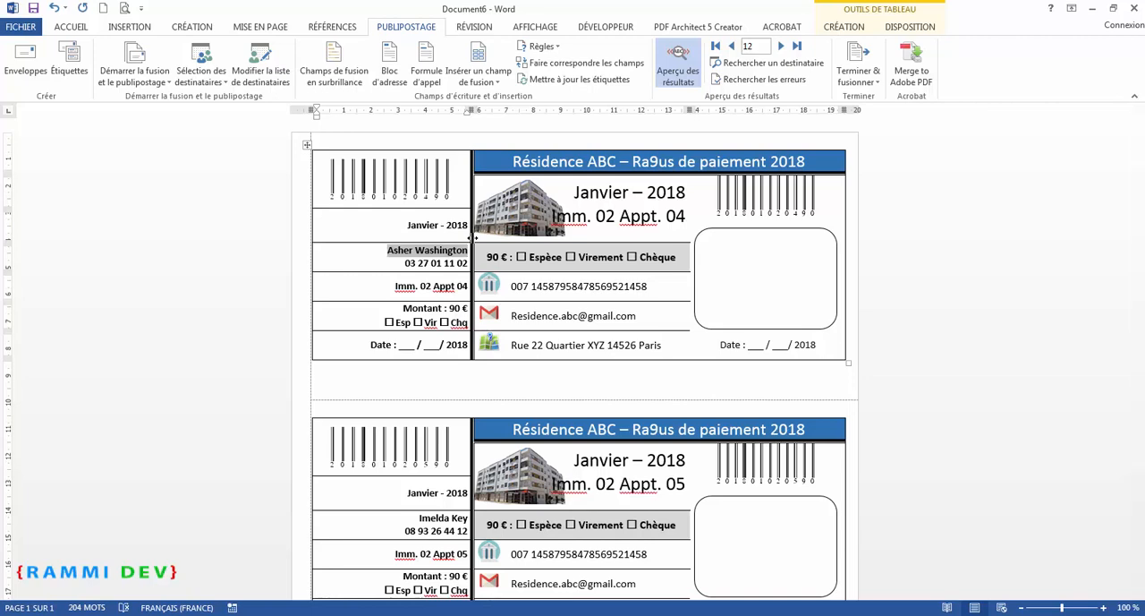
# Finish the merge by editing individual documents, merging all records into a new document
pyautogui.click(877, 82)
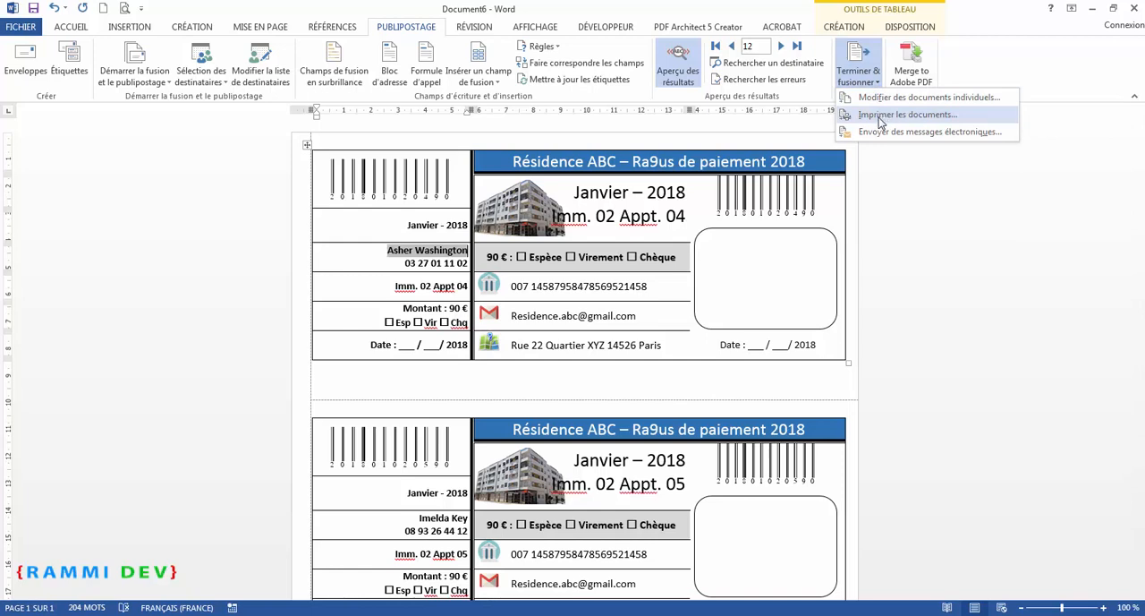
pyautogui.click(1001, 63)
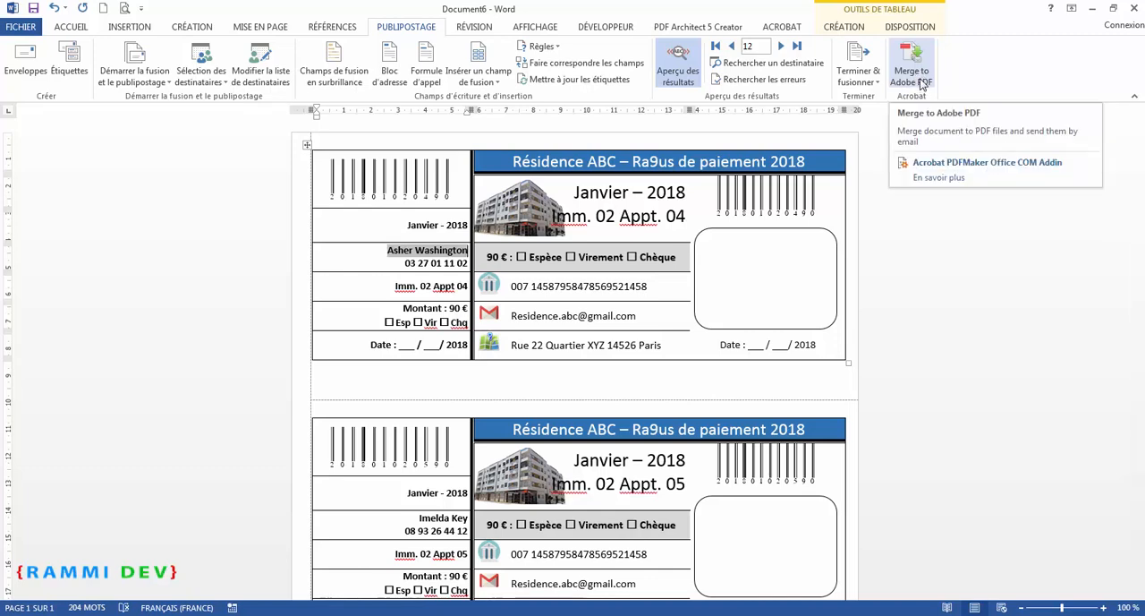
pyautogui.click(859, 76)
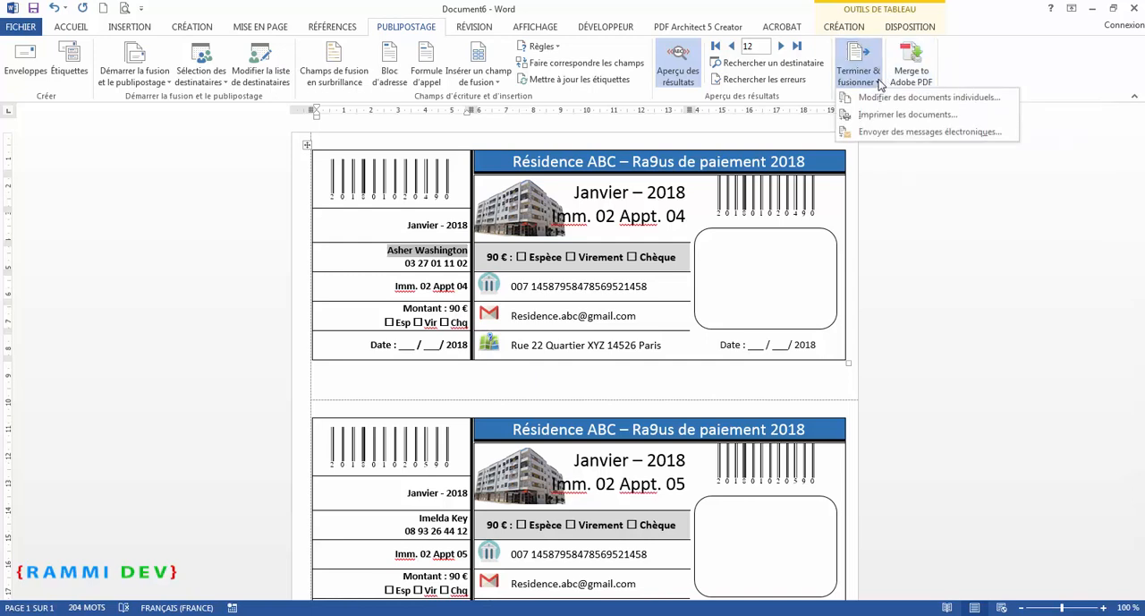
pyautogui.click(897, 98)
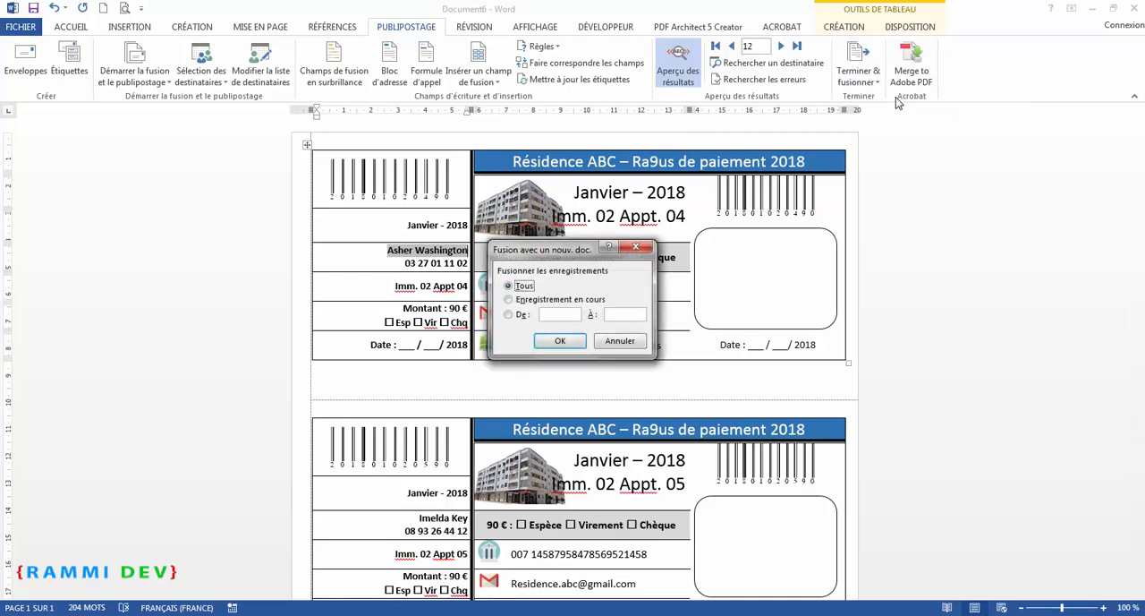
pyautogui.click(559, 341)
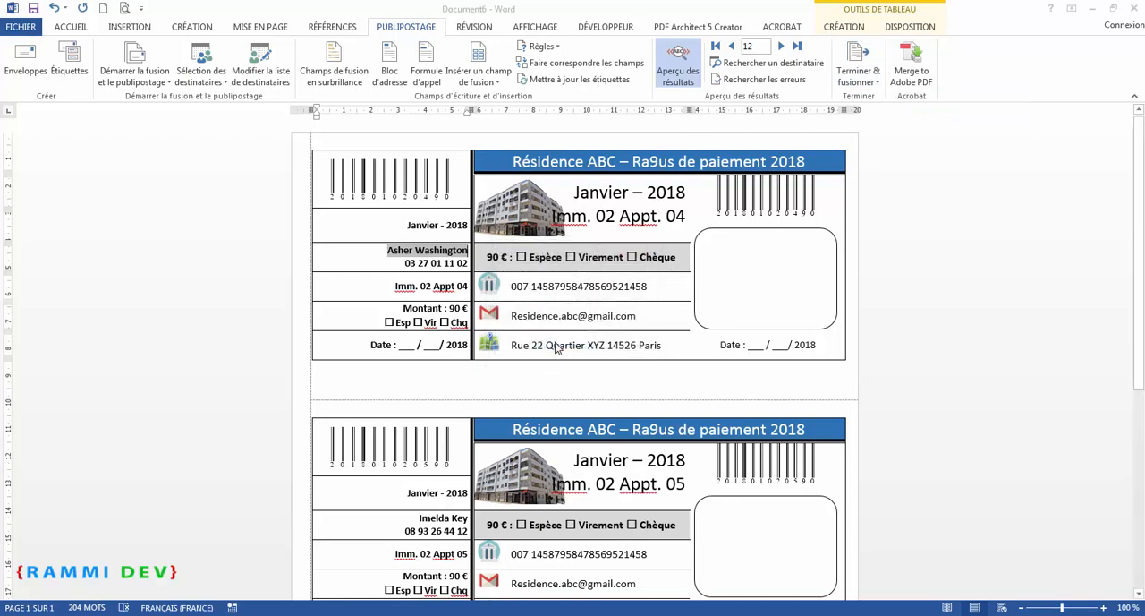
# Scroll through the merged labels document to review the generated receipts
pyautogui.scroll(-5, 554, 344)
pyautogui.scroll(-4, 554, 344)
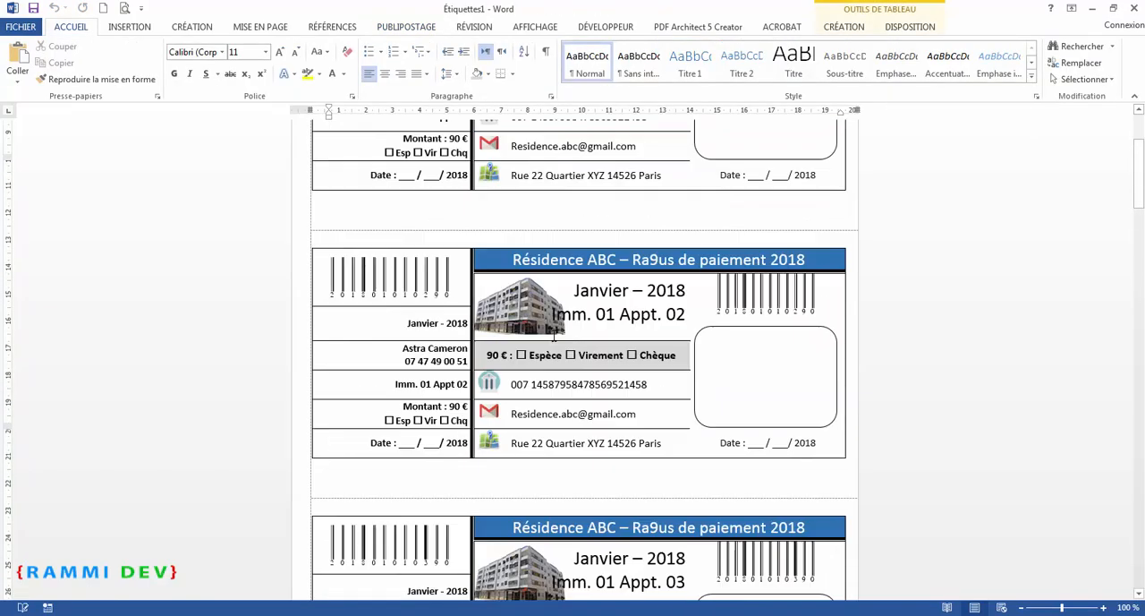
pyautogui.scroll(-10, 553, 336)
pyautogui.scroll(-5, 553, 331)
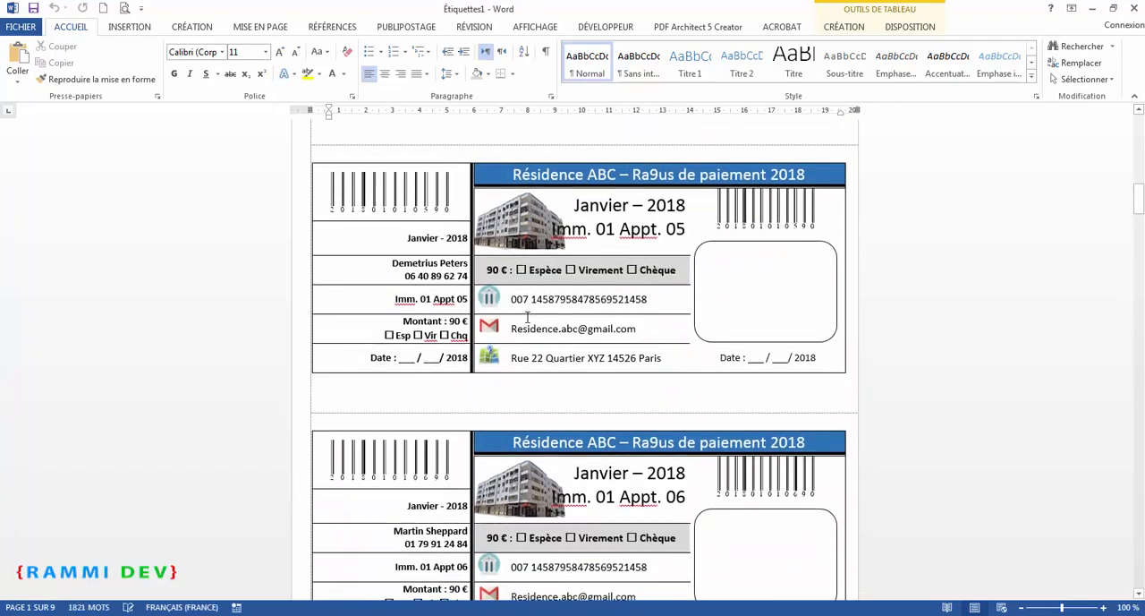
pyautogui.scroll(15, 553, 331)
pyautogui.scroll(3, 528, 317)
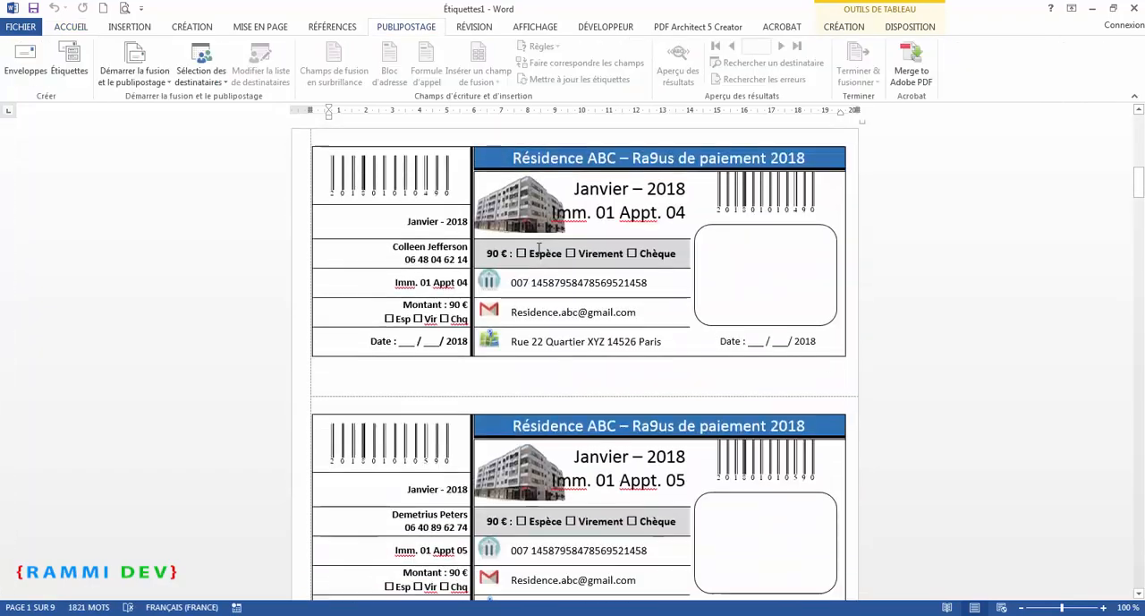
pyautogui.scroll(-1, 539, 249)
pyautogui.scroll(2, 539, 249)
pyautogui.scroll(16, 538, 249)
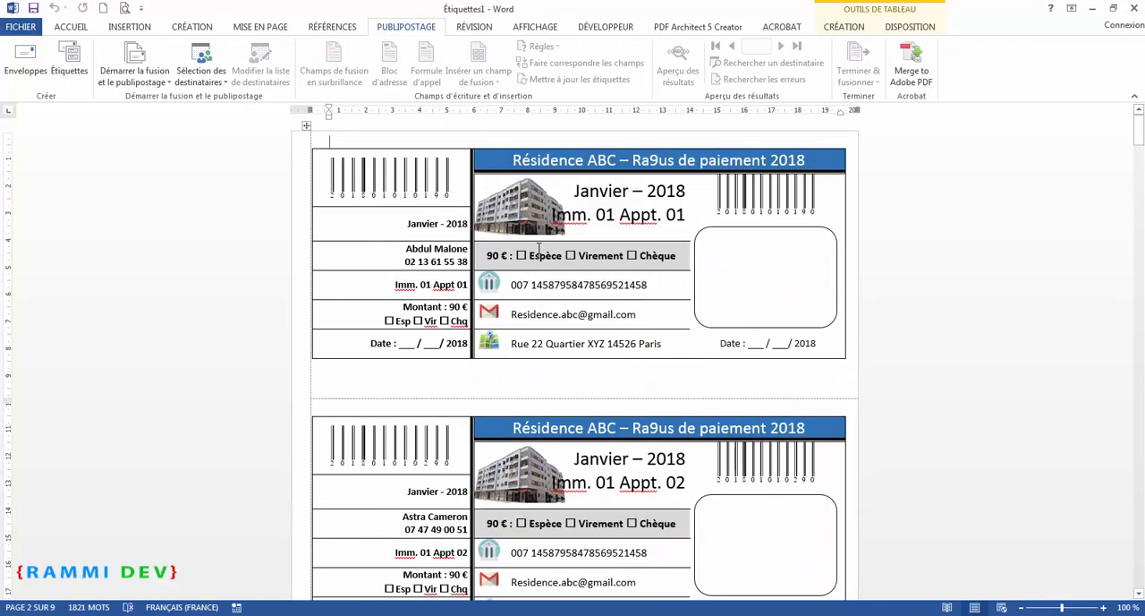
pyautogui.scroll(-2, 536, 273)
pyautogui.scroll(-20, 536, 273)
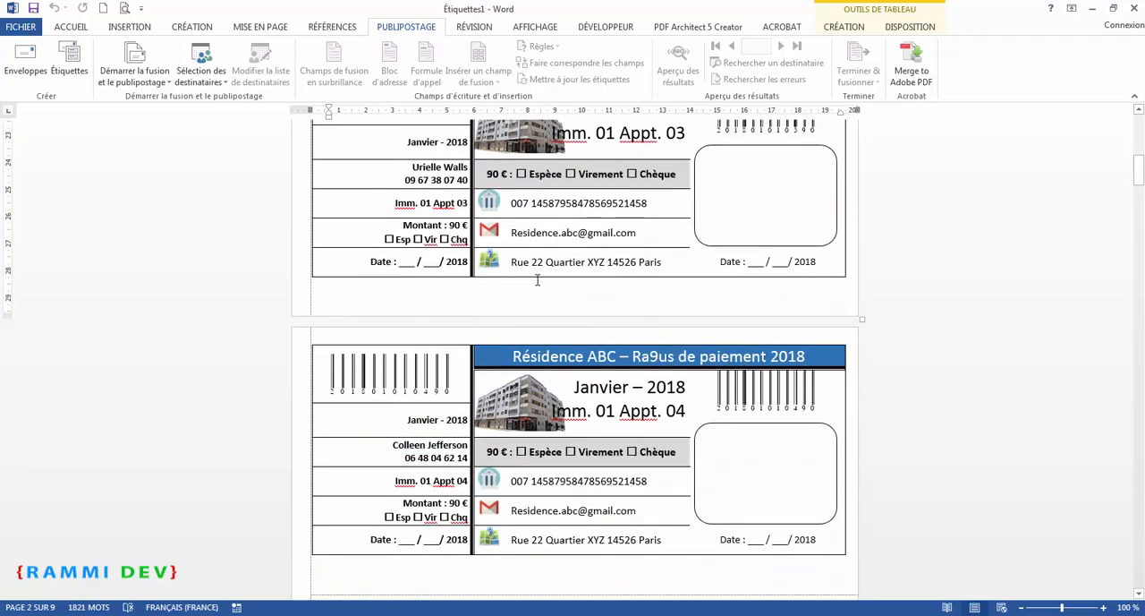
pyautogui.scroll(-13, 537, 273)
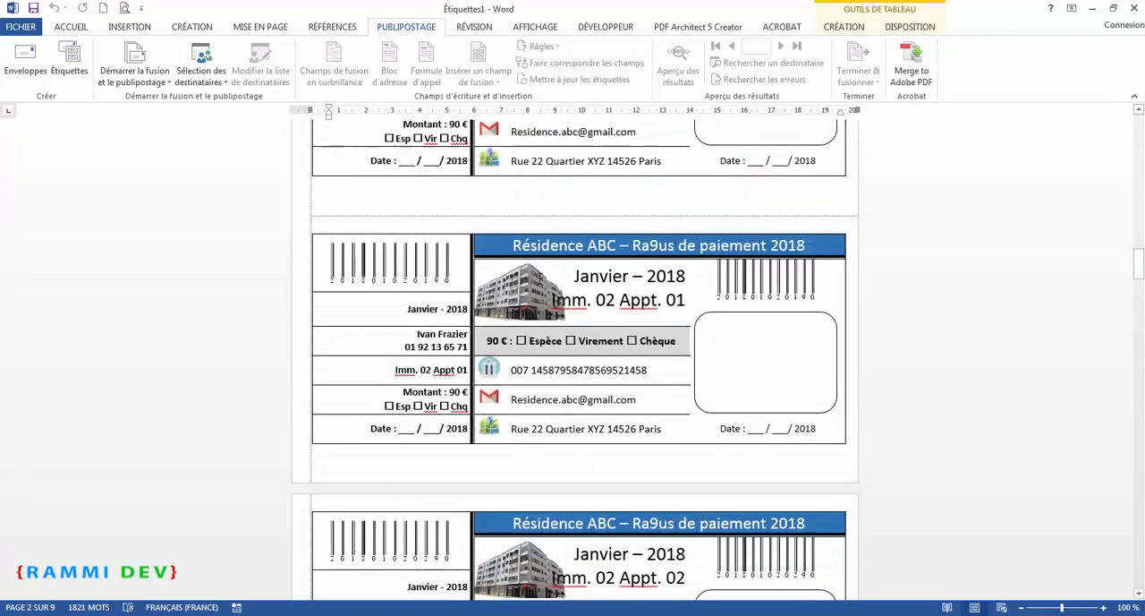